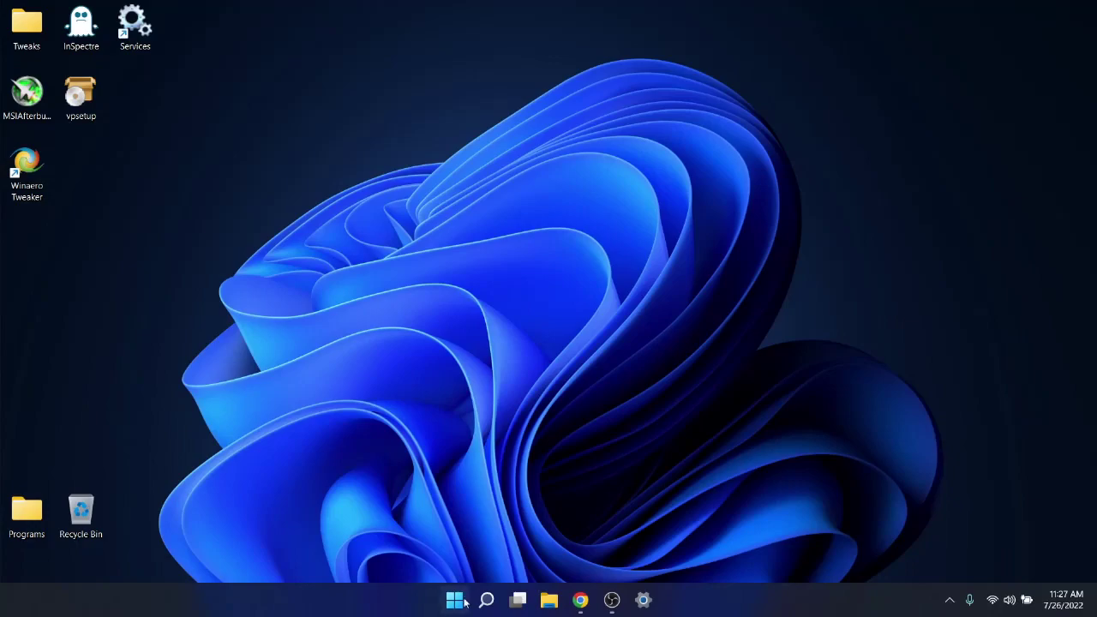
Step: Look over the Winaero Tweaker download page and the Laptop Tweaking Tips channel in the browser
left_click(580, 600)
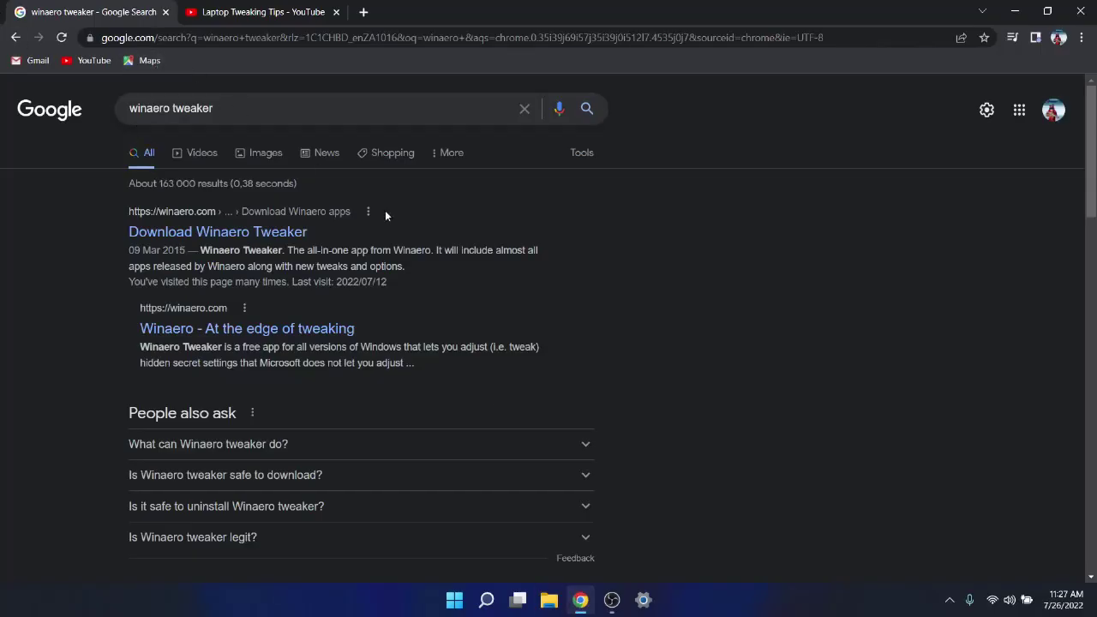
left_click(274, 233)
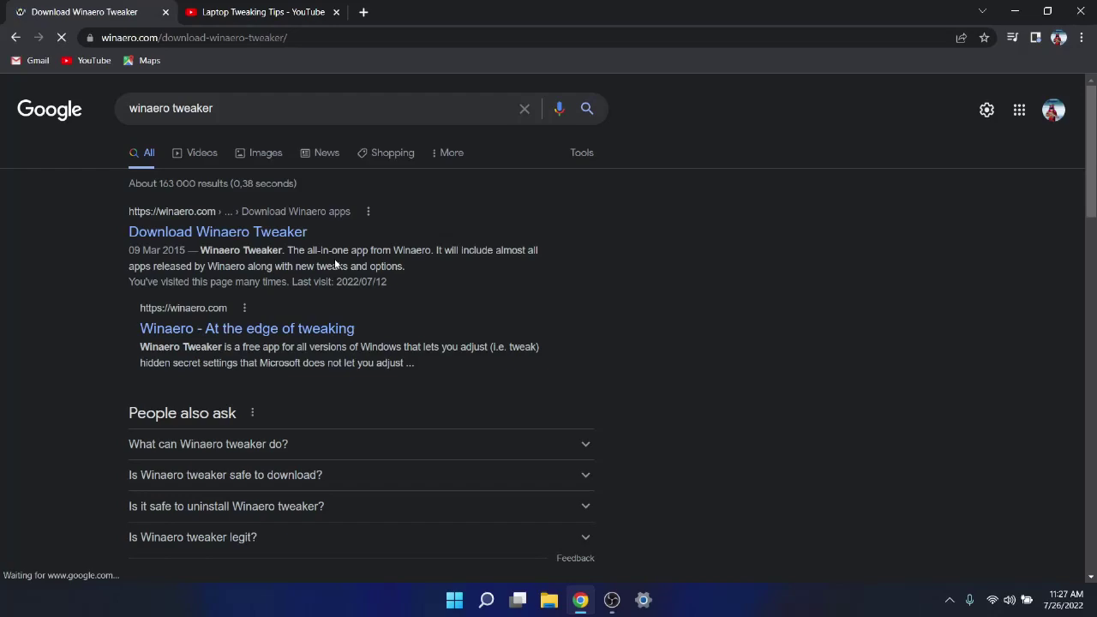
scroll(482, 330, "down", 10)
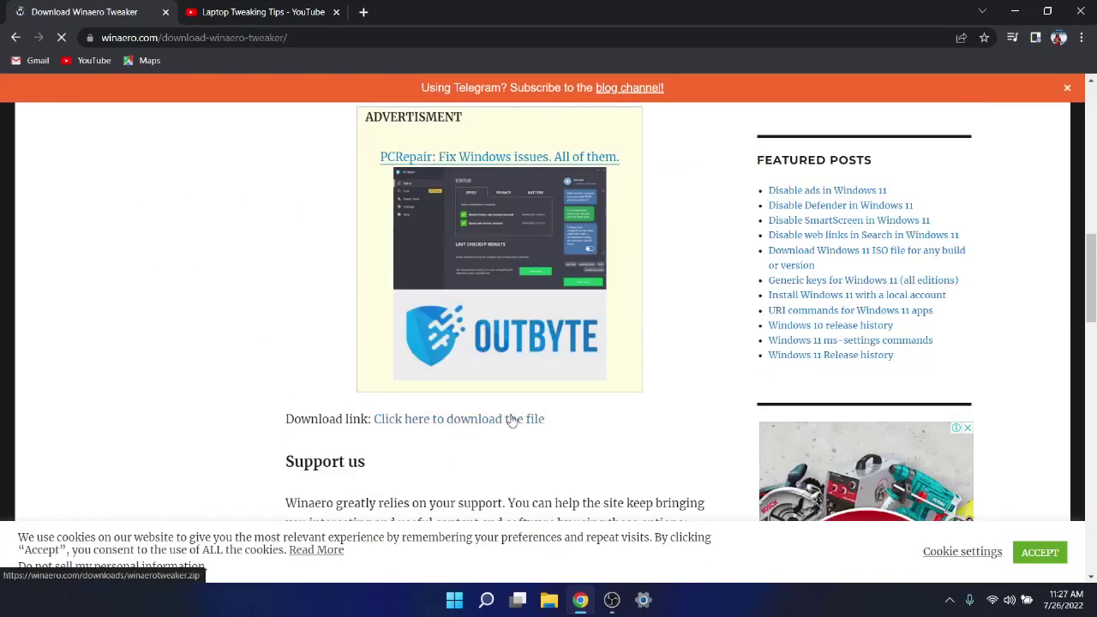
scroll(441, 426, "up", 8)
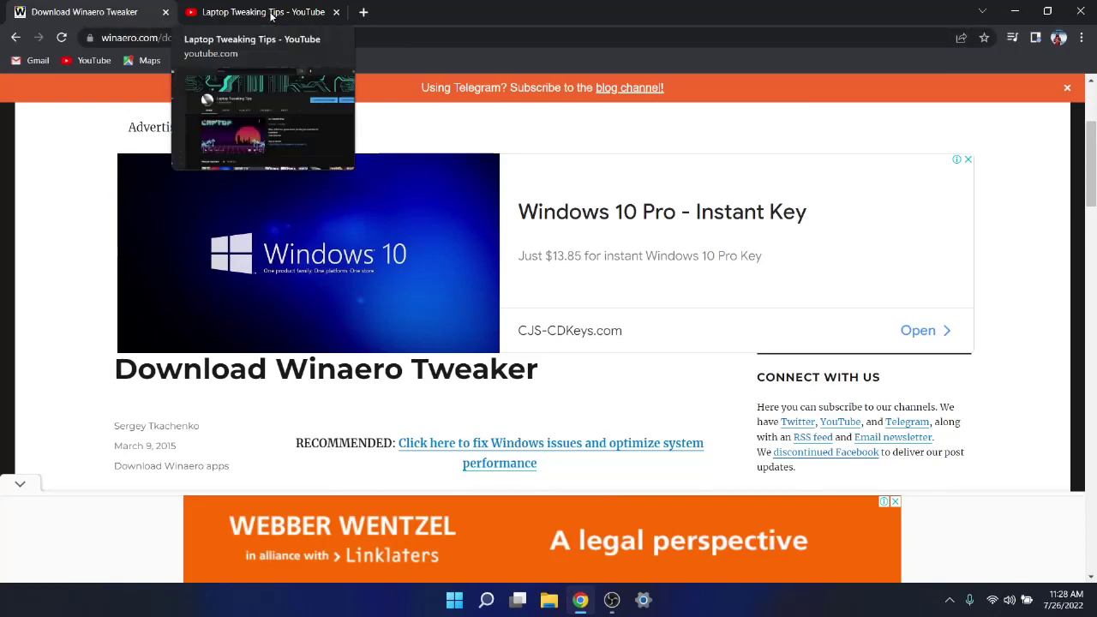
left_click(271, 15)
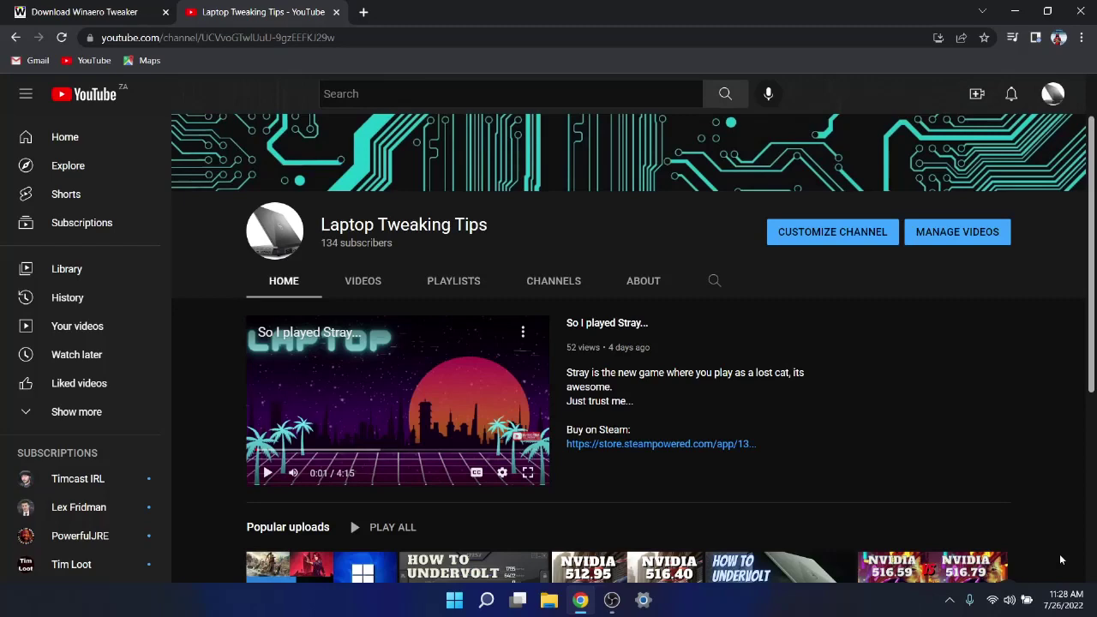
Step: Close the browser and launch Winaero Tweaker from its desktop shortcut as administrator
left_click(1087, 5)
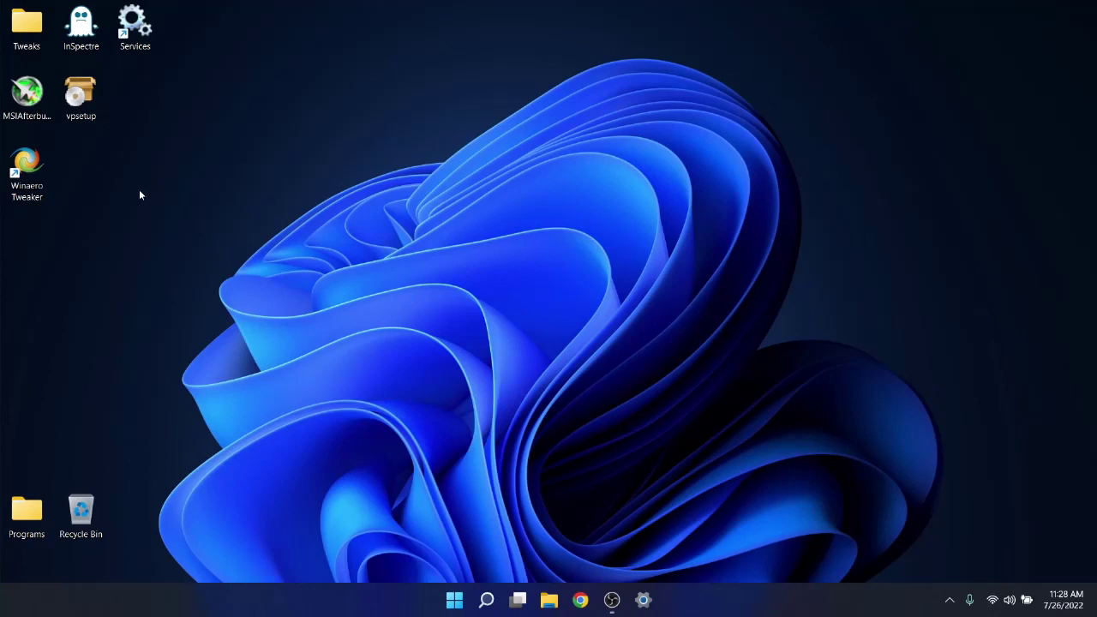
double_click(33, 167)
right_click(30, 163)
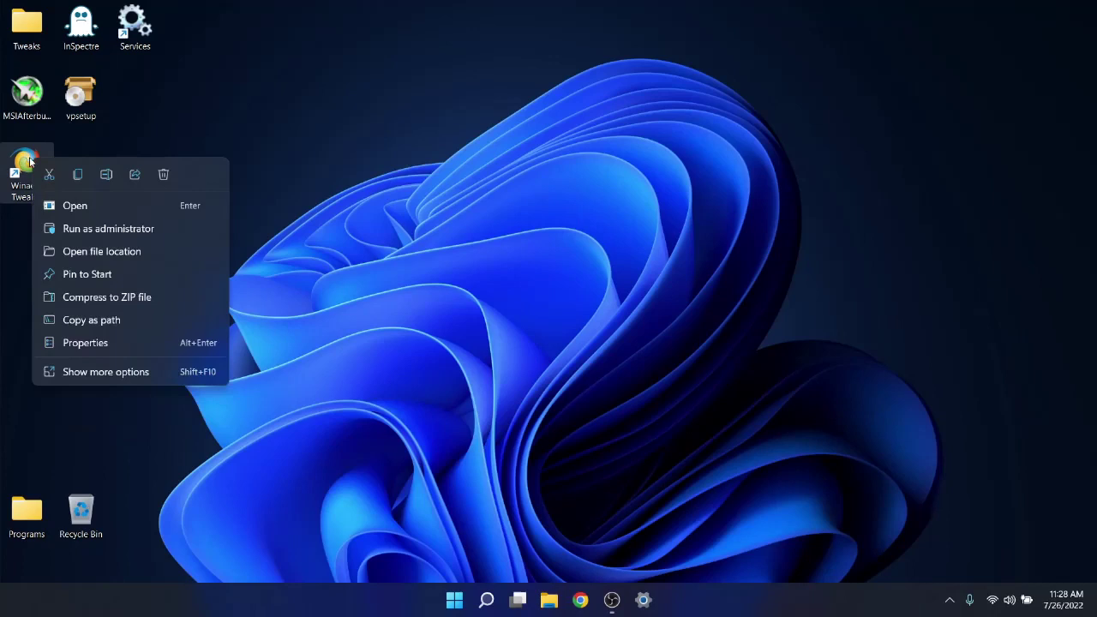
left_click(120, 226)
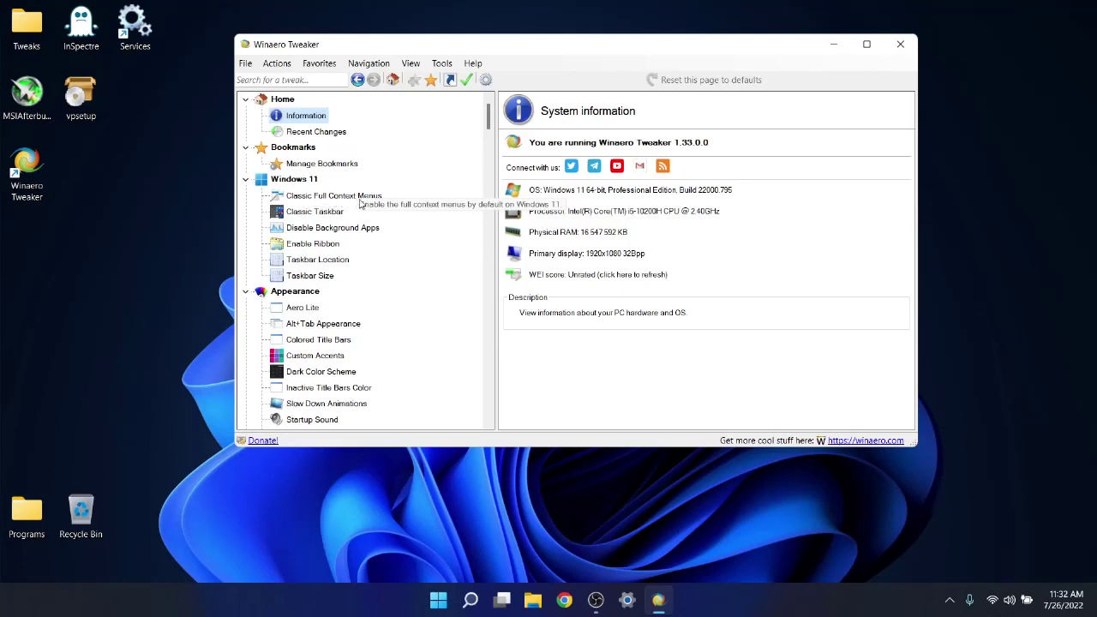
right_click(82, 170)
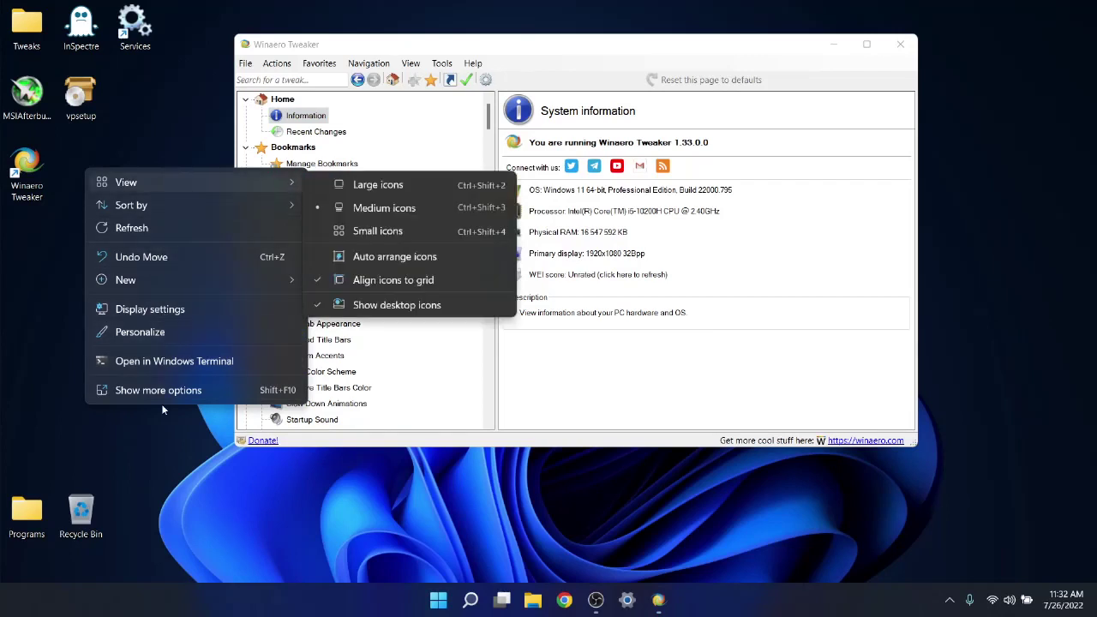
left_click(132, 392)
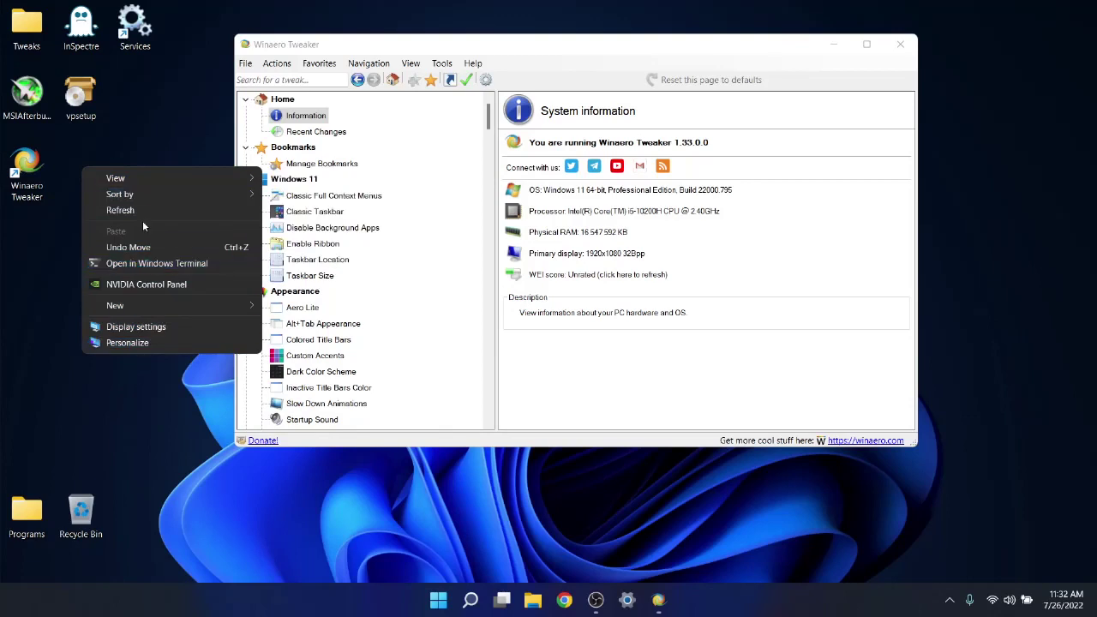
mouse_move(144, 176)
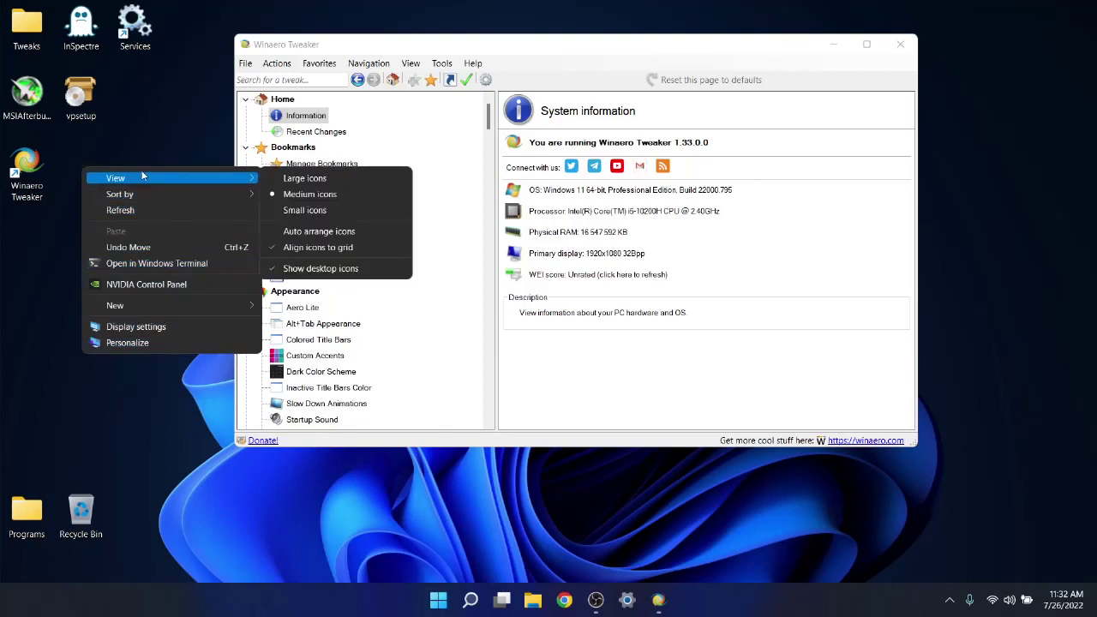
left_click(444, 141)
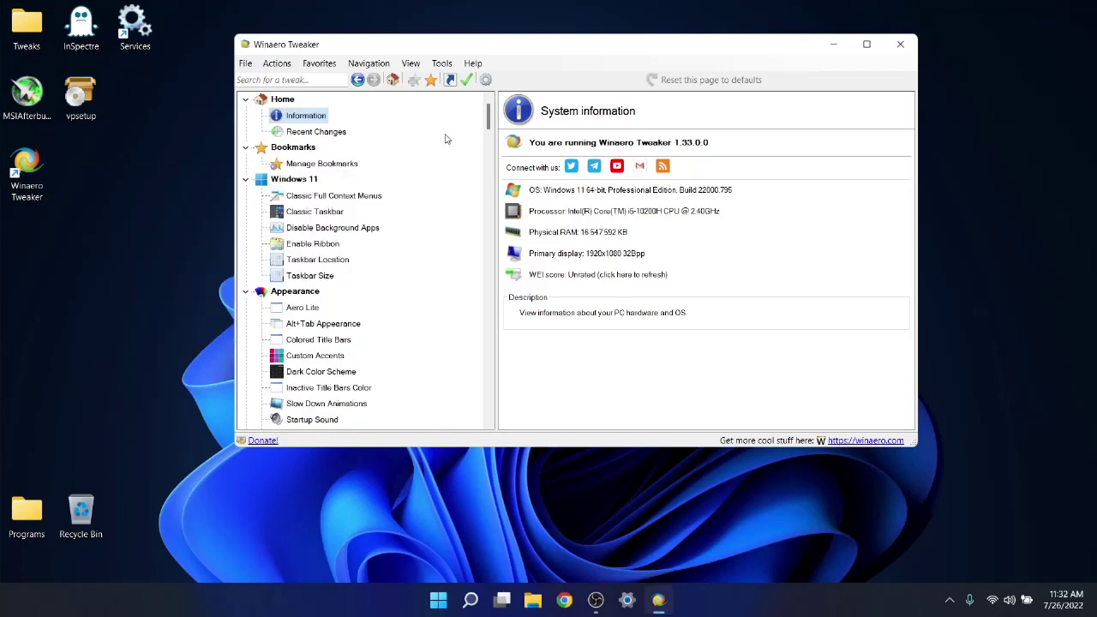
Step: Enable classic full context menus and restart Explorer so the change applies
left_click(299, 198)
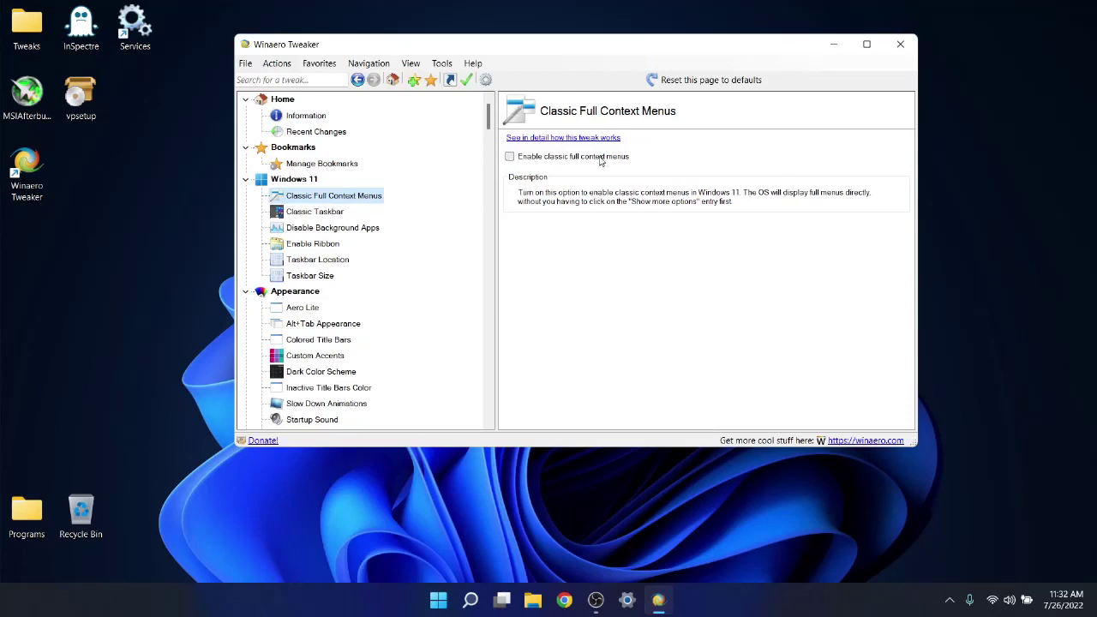
left_click(511, 157)
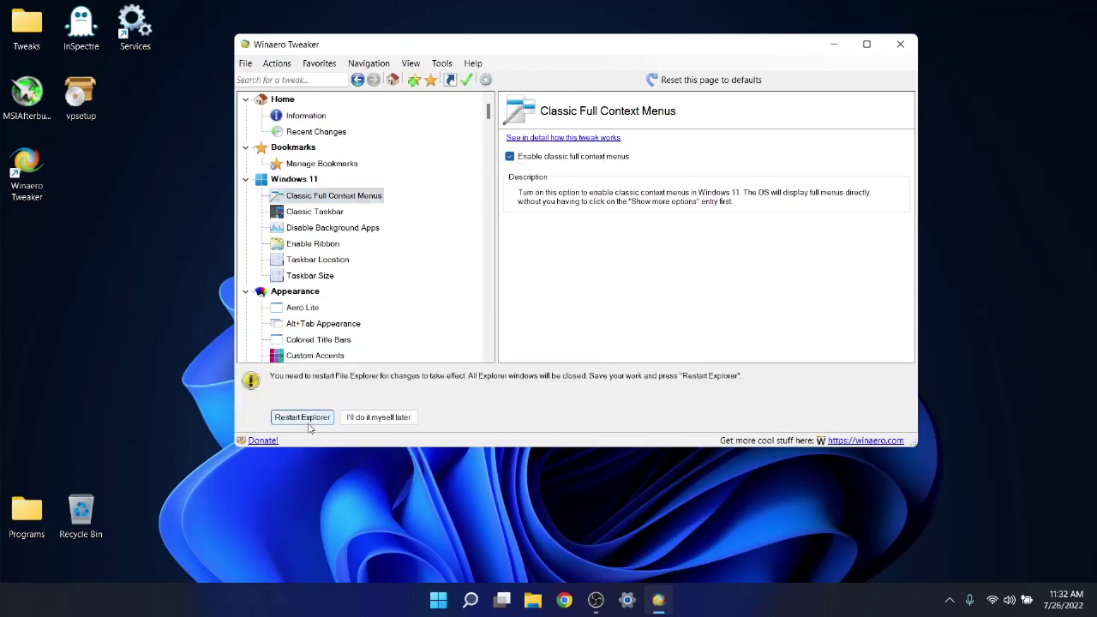
left_click(378, 417)
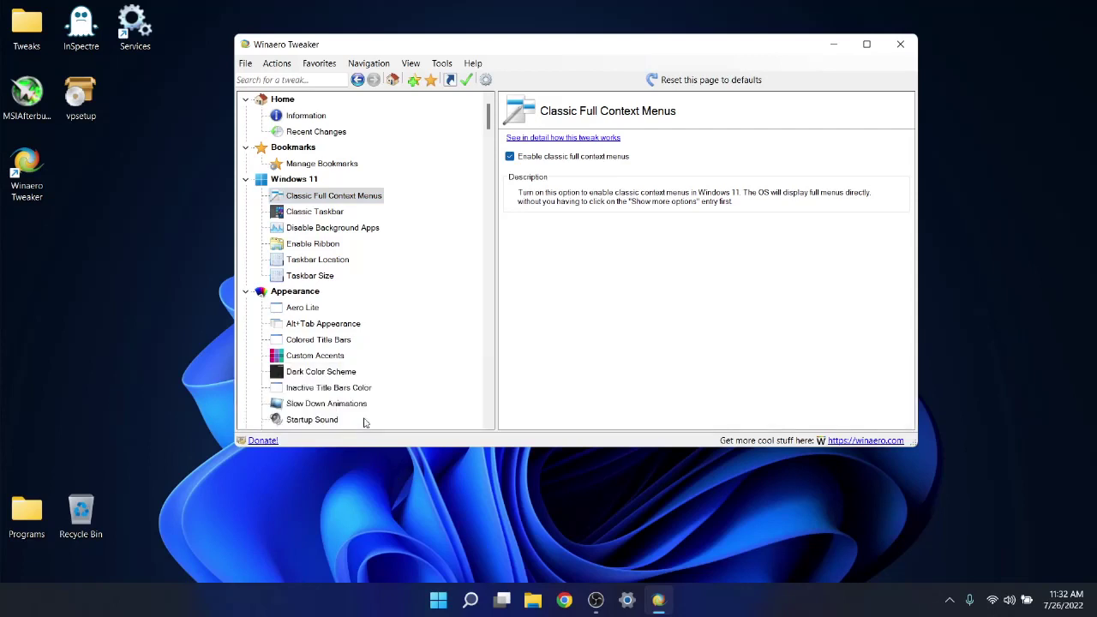
left_click(313, 230)
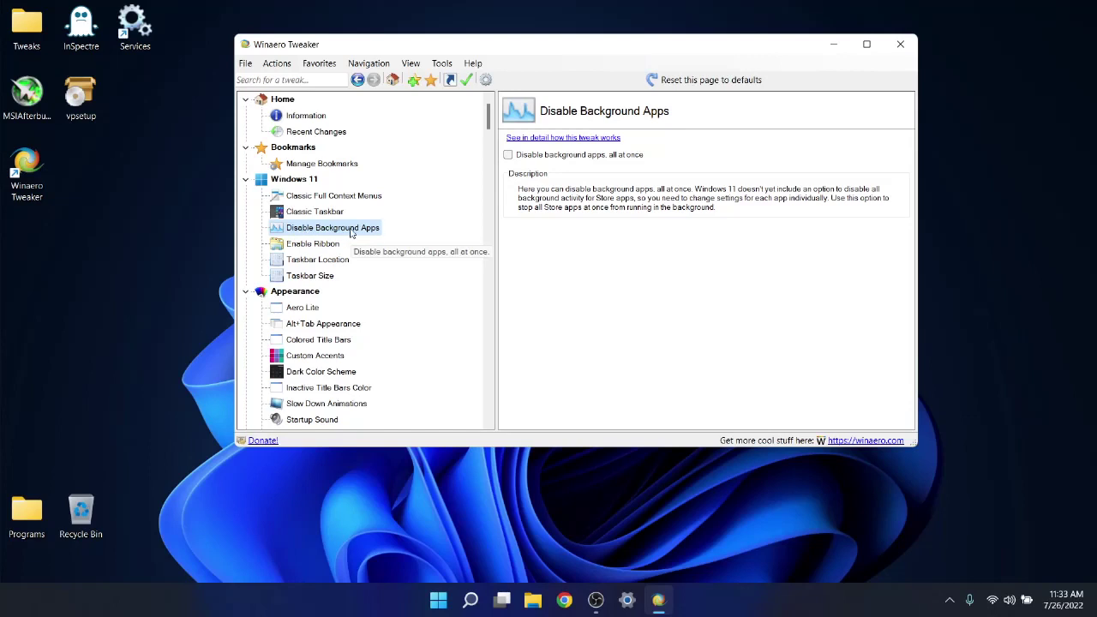
Step: Disable background apps for all Store apps at once
left_click(511, 156)
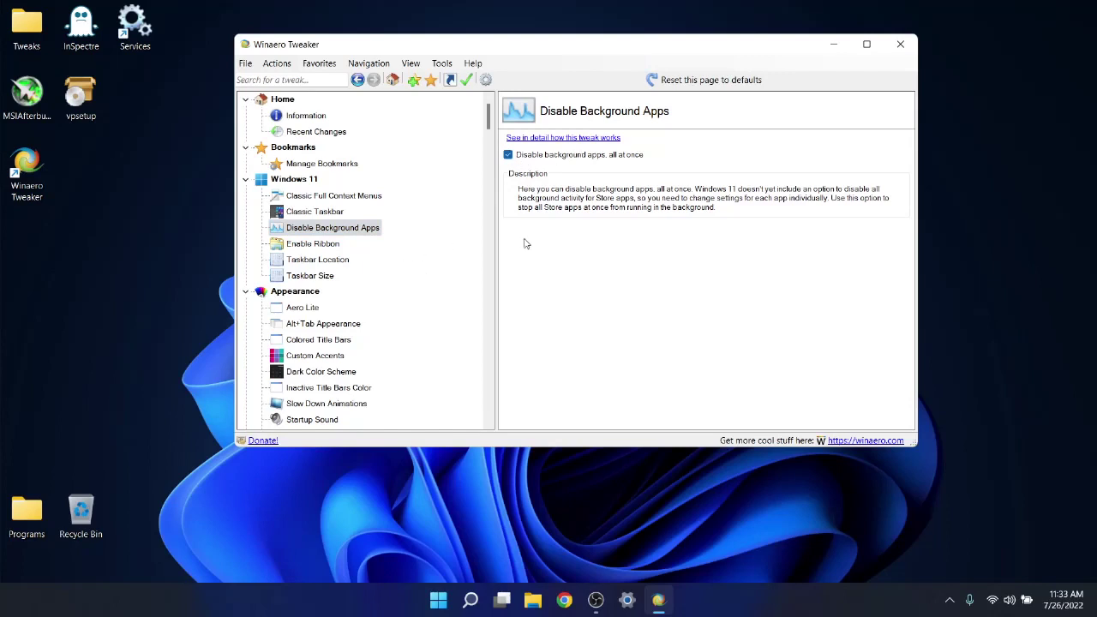
scroll(383, 278, "down", 2)
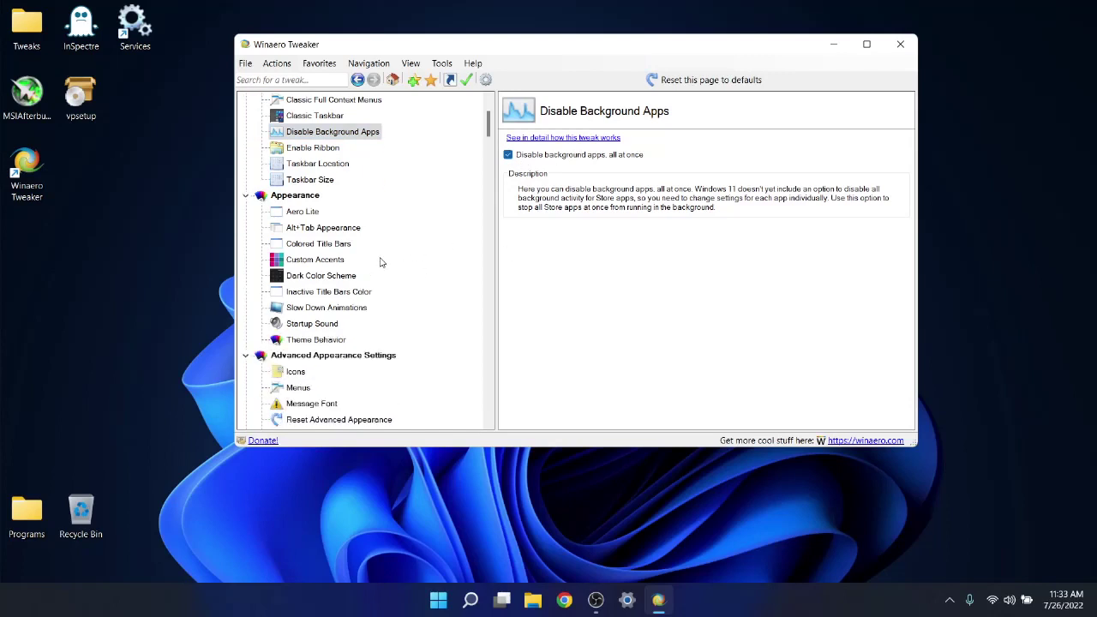
scroll(367, 249, "down", 3)
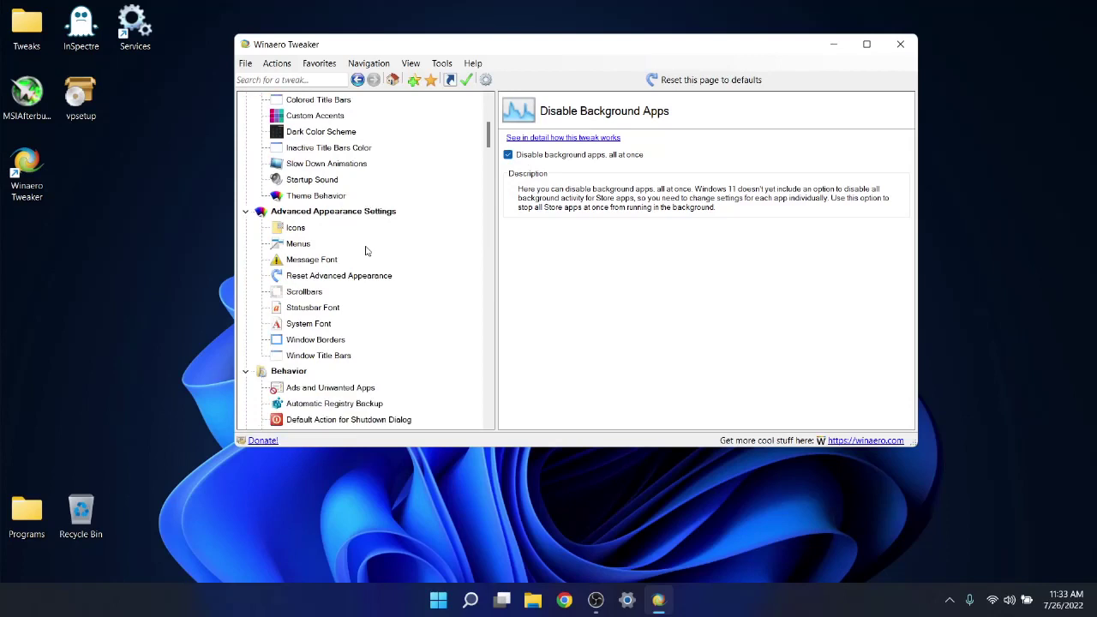
scroll(343, 292, "down", 1)
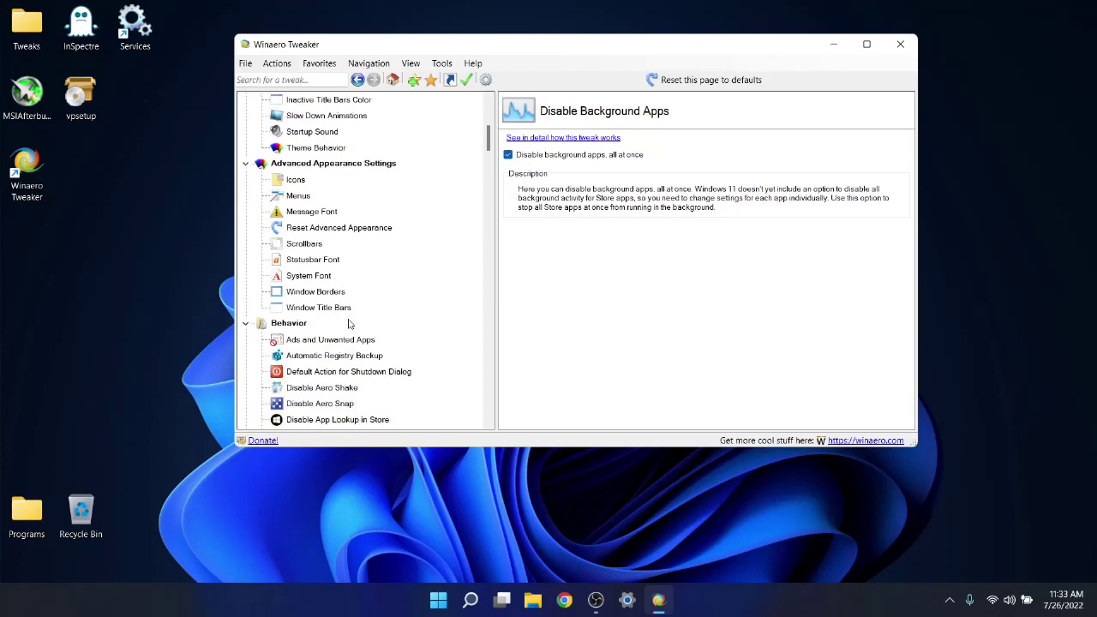
scroll(349, 323, "down", 1)
Step: Turn off Start suggestions, Windows tips, Spotlight, Welcome Experience, Settings, People and Timeline ads
left_click(297, 295)
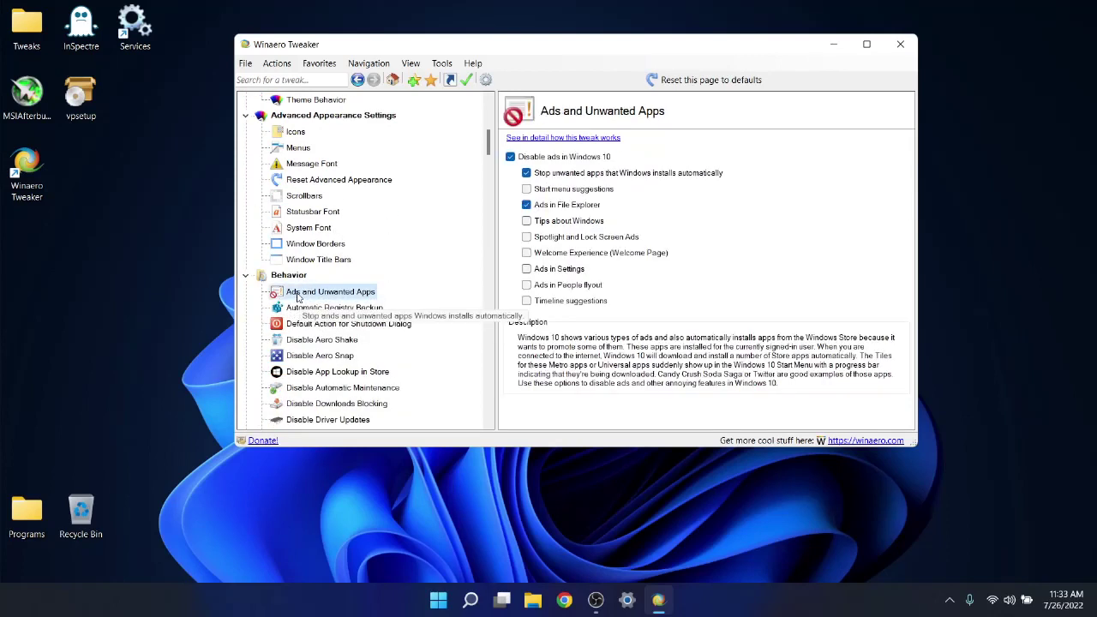
left_click(540, 190)
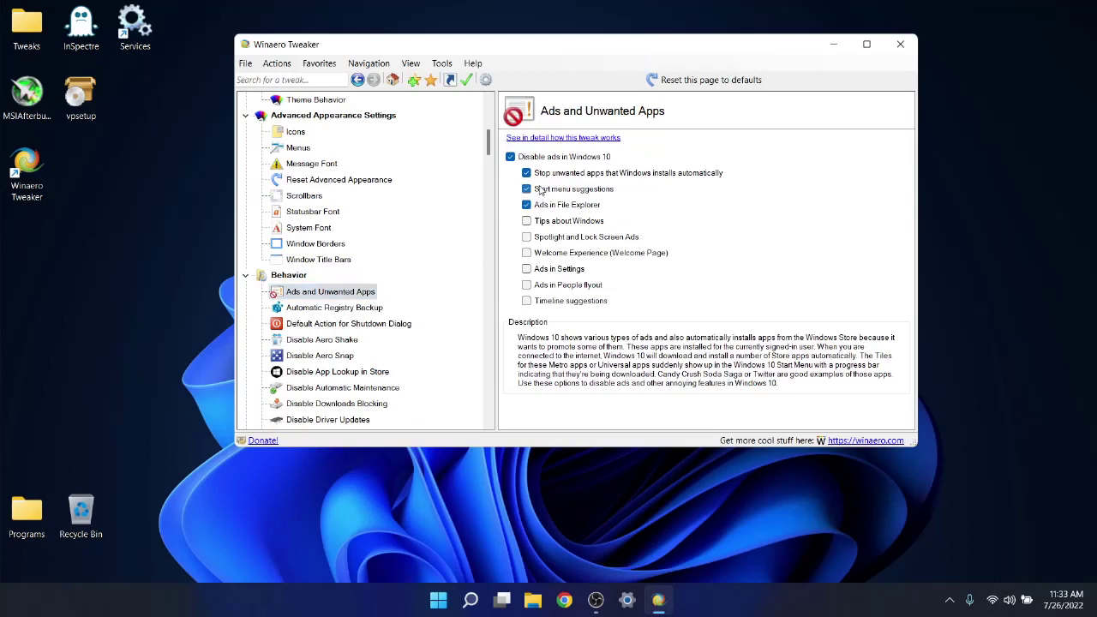
left_click(565, 221)
left_click(562, 238)
left_click(554, 252)
left_click(540, 271)
left_click(537, 287)
left_click(539, 302)
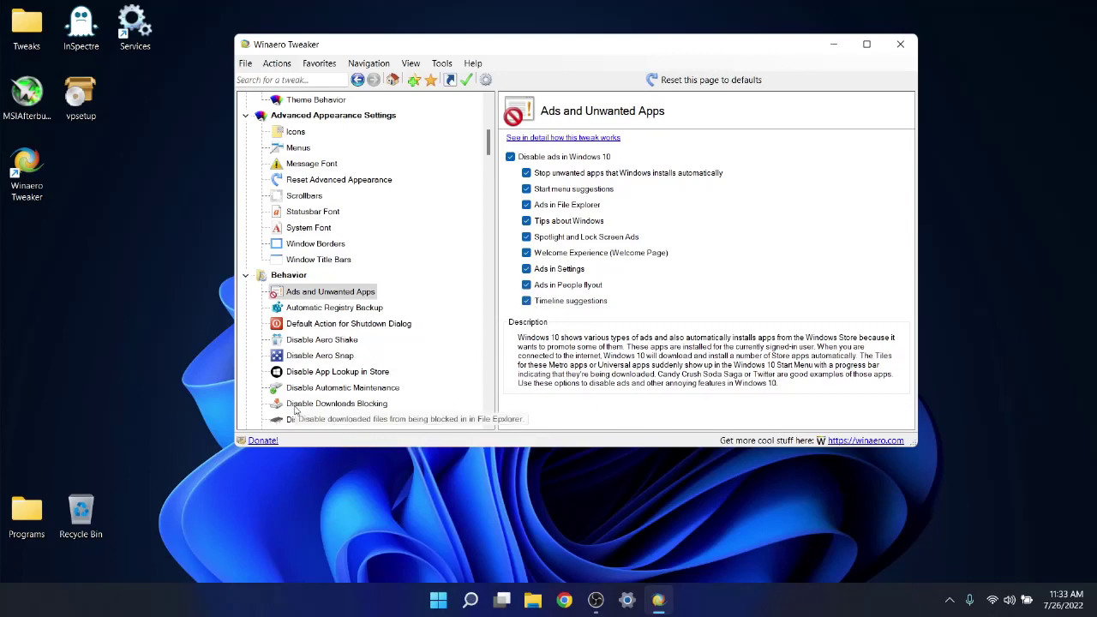
left_click(336, 340)
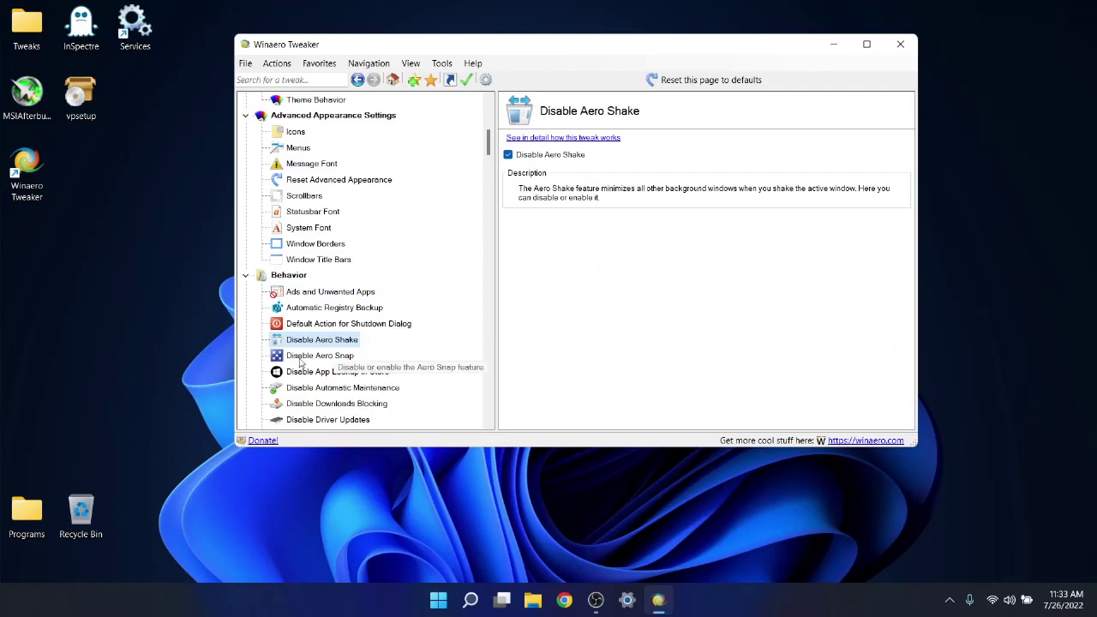
Step: Disable Aero Snap and Store app lookup for unknown file types
left_click(309, 354)
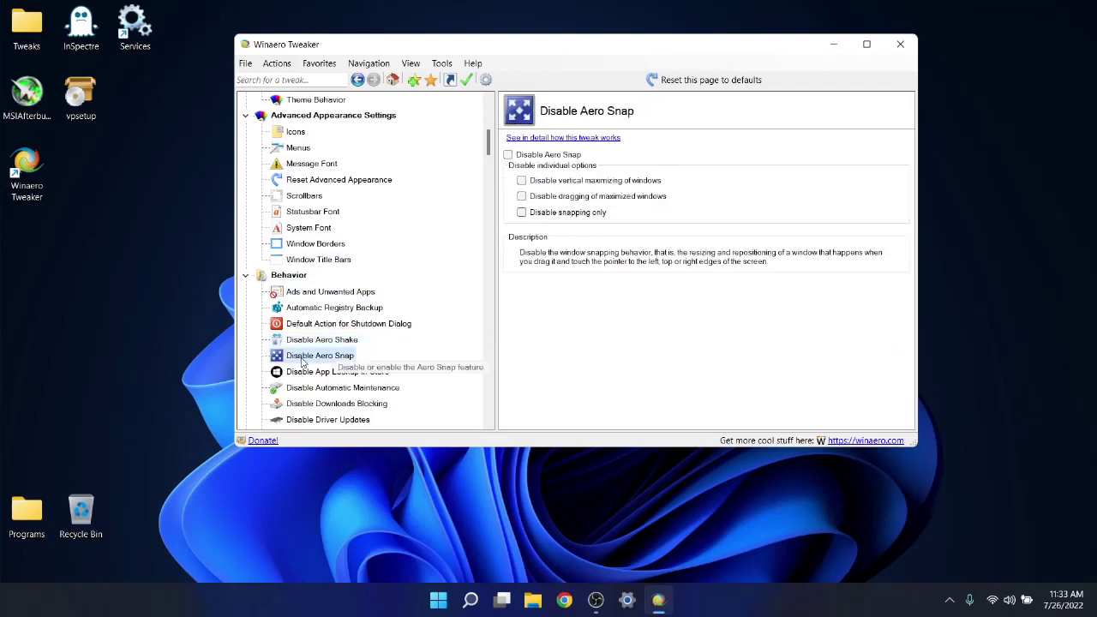
left_click(521, 157)
scroll(430, 284, "down", 2)
left_click(324, 277)
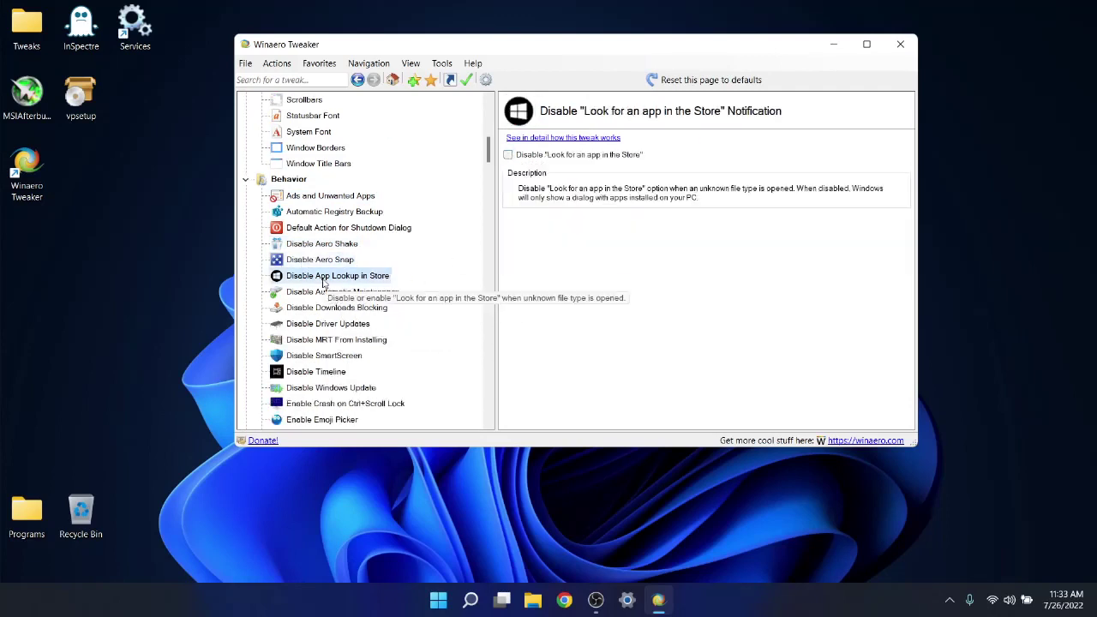
left_click(509, 155)
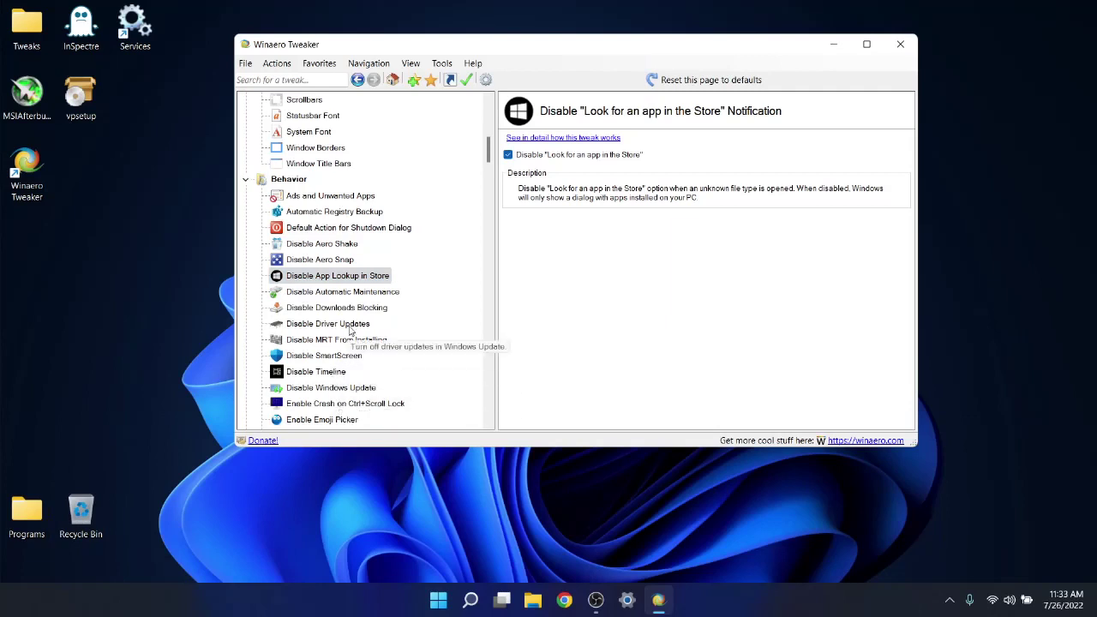
Step: Turn off automatic maintenance and SmartScreen for both Windows and Microsoft Edge
left_click(338, 292)
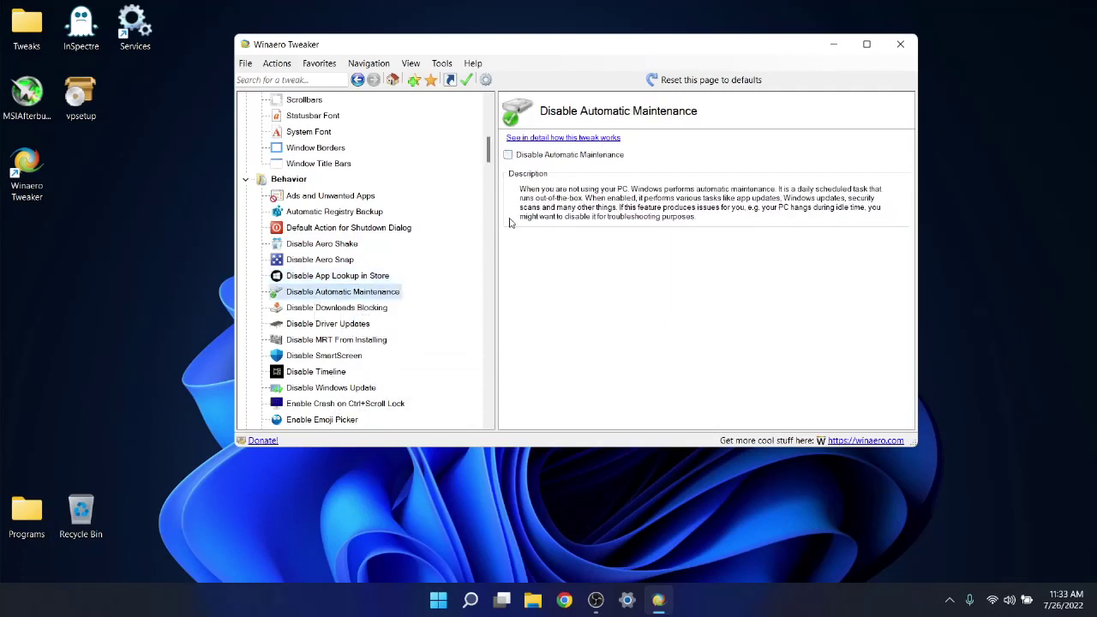
left_click(518, 155)
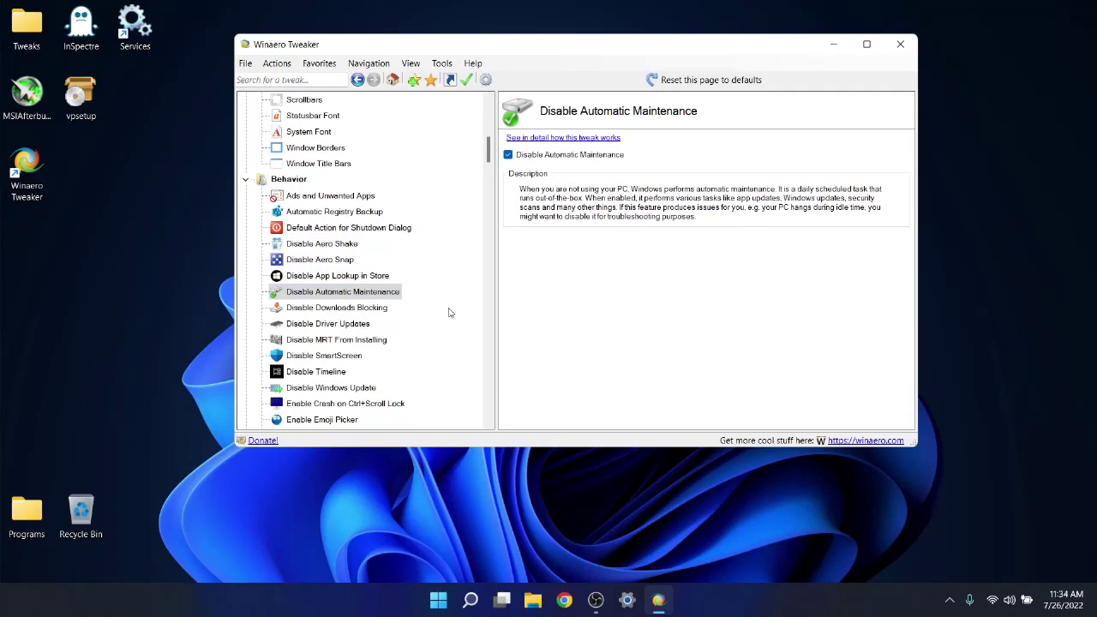
left_click(342, 325)
left_click(327, 359)
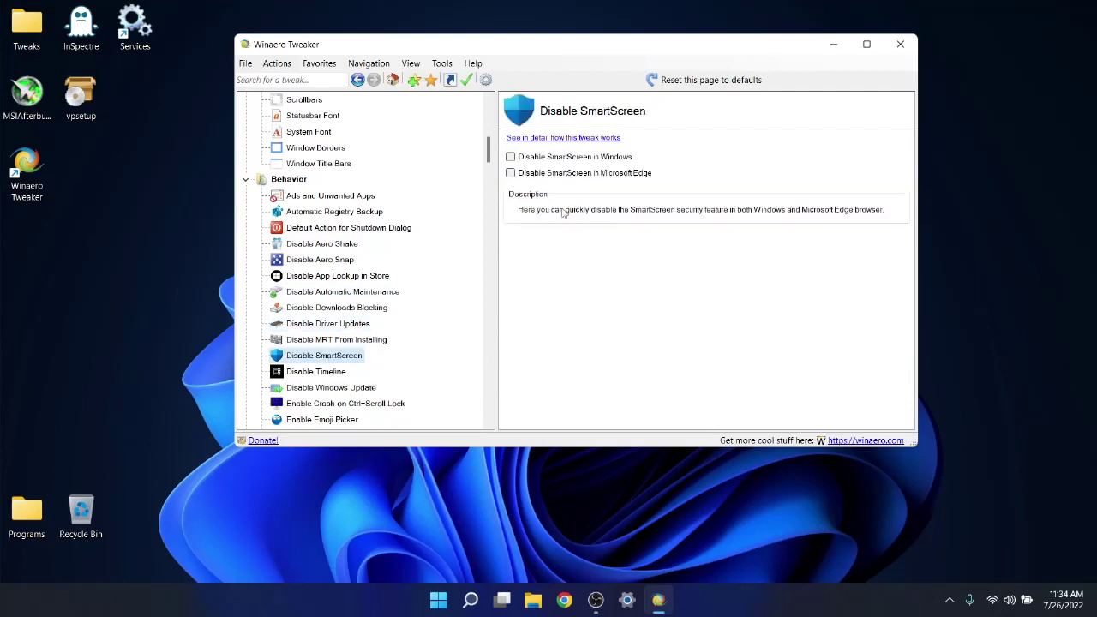
left_click(530, 159)
left_click(518, 174)
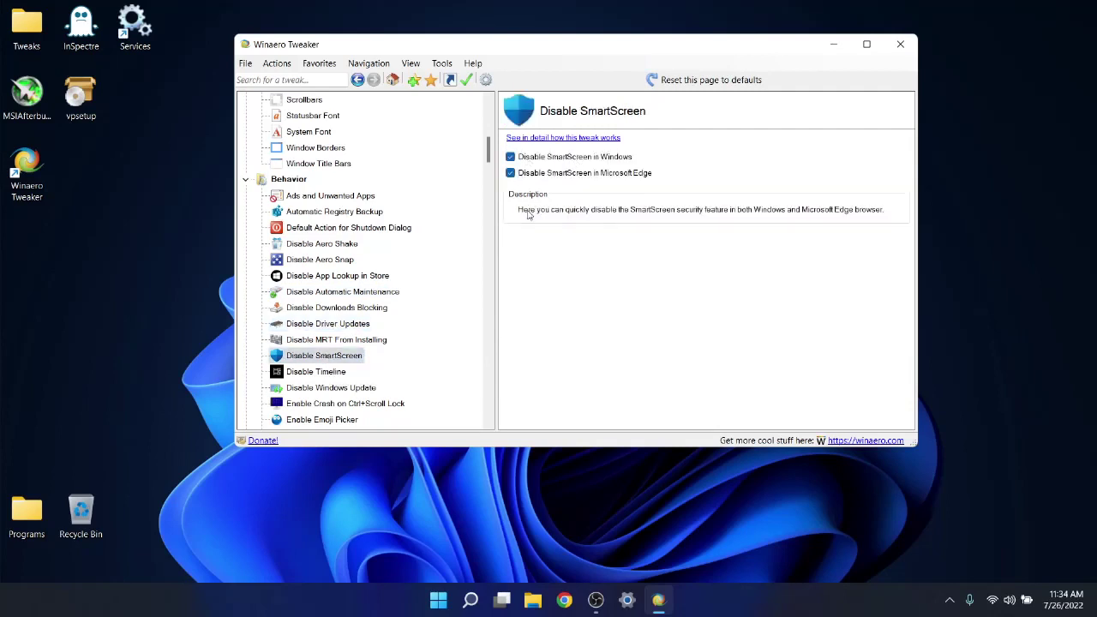
scroll(338, 360, "down", 1)
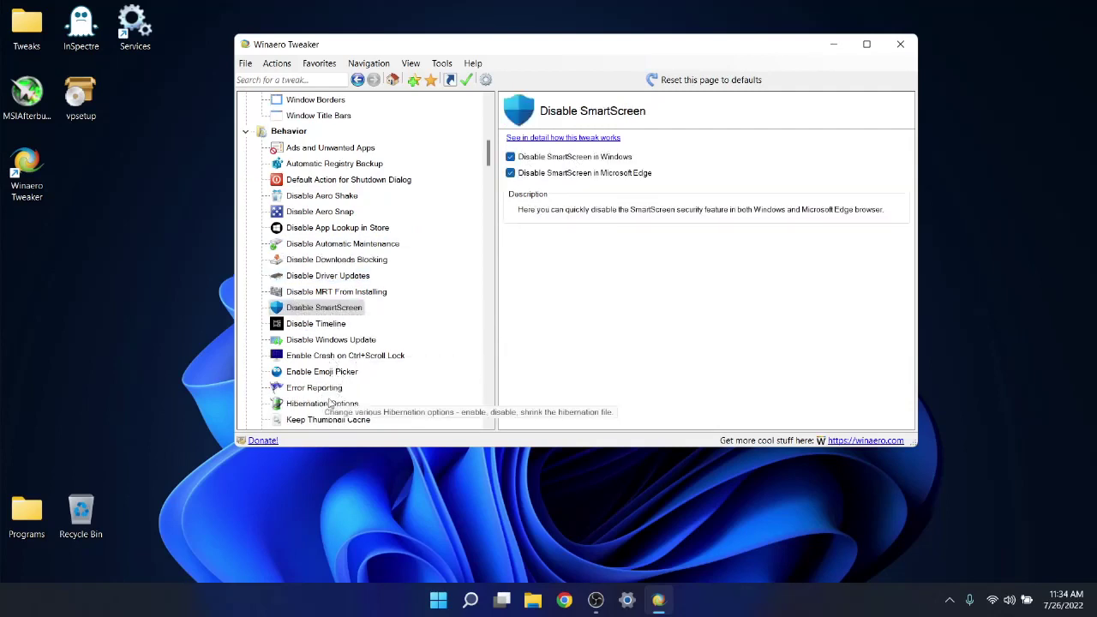
left_click(299, 405)
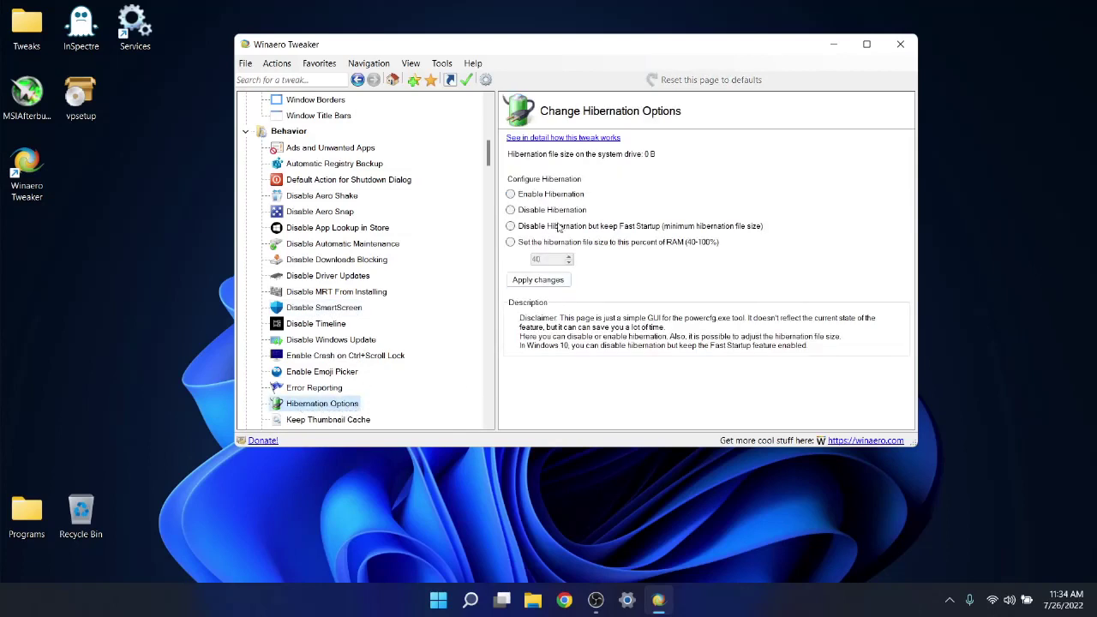
Step: Choose Disable Hibernation in the hibernation options
left_click(511, 211)
scroll(425, 351, "down", 1)
scroll(417, 372, "down", 2)
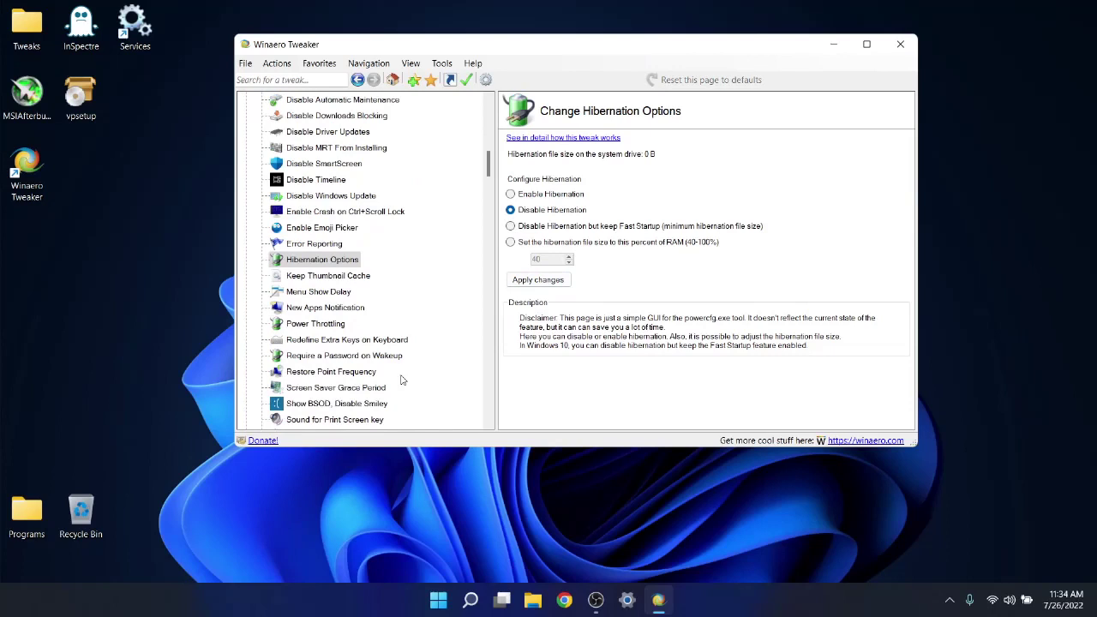
Step: Reduce the menu show delay from 400 to 0 and postpone signing out
left_click(314, 294)
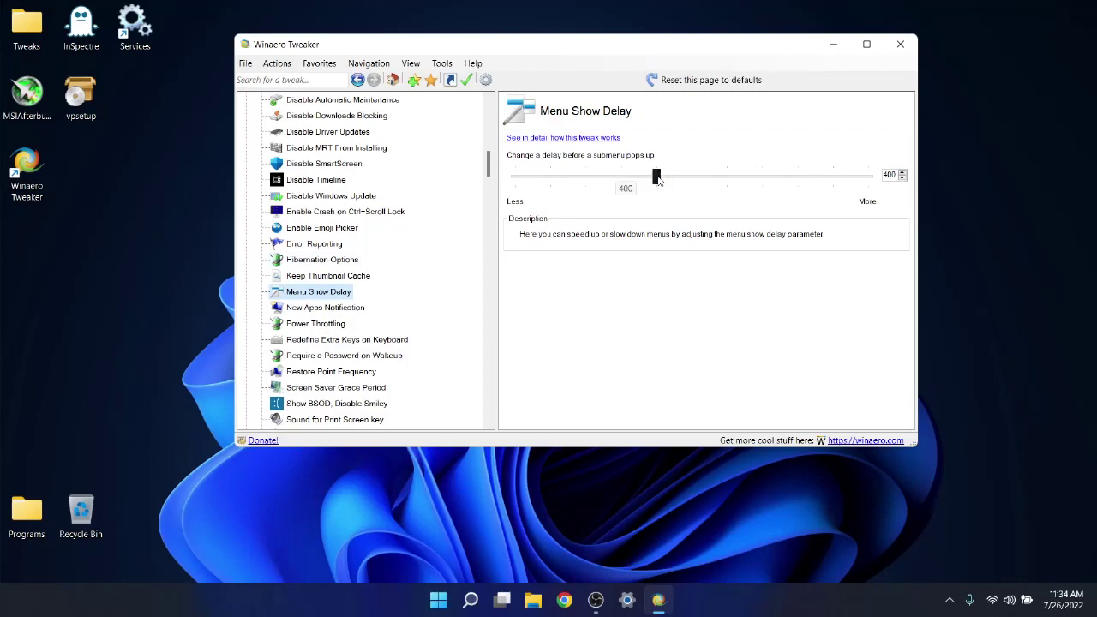
left_click(532, 602)
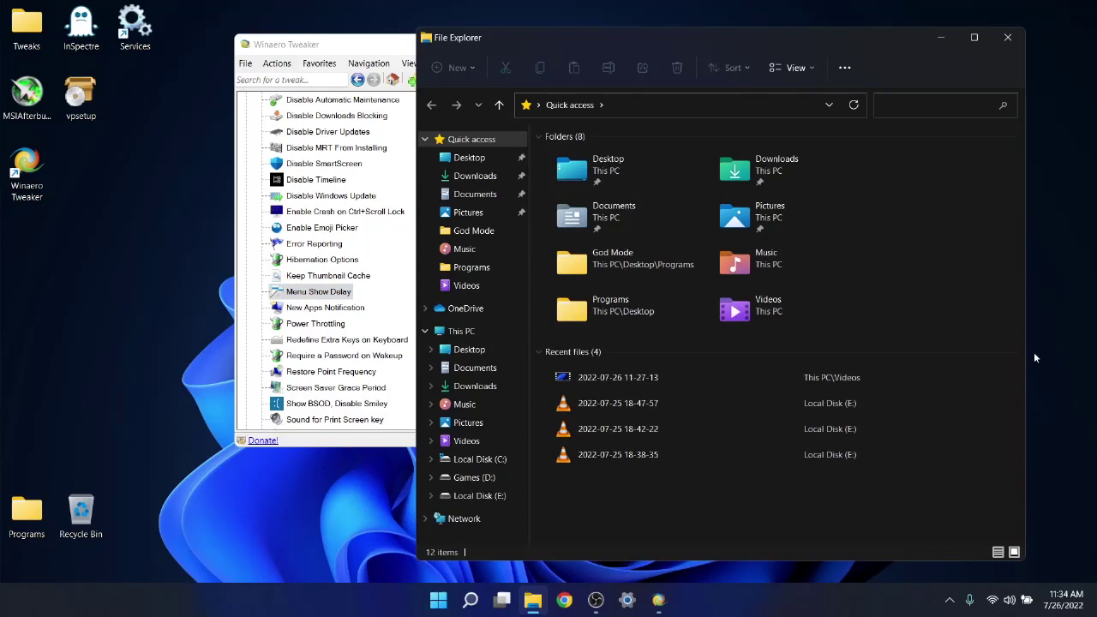
left_click(1007, 36)
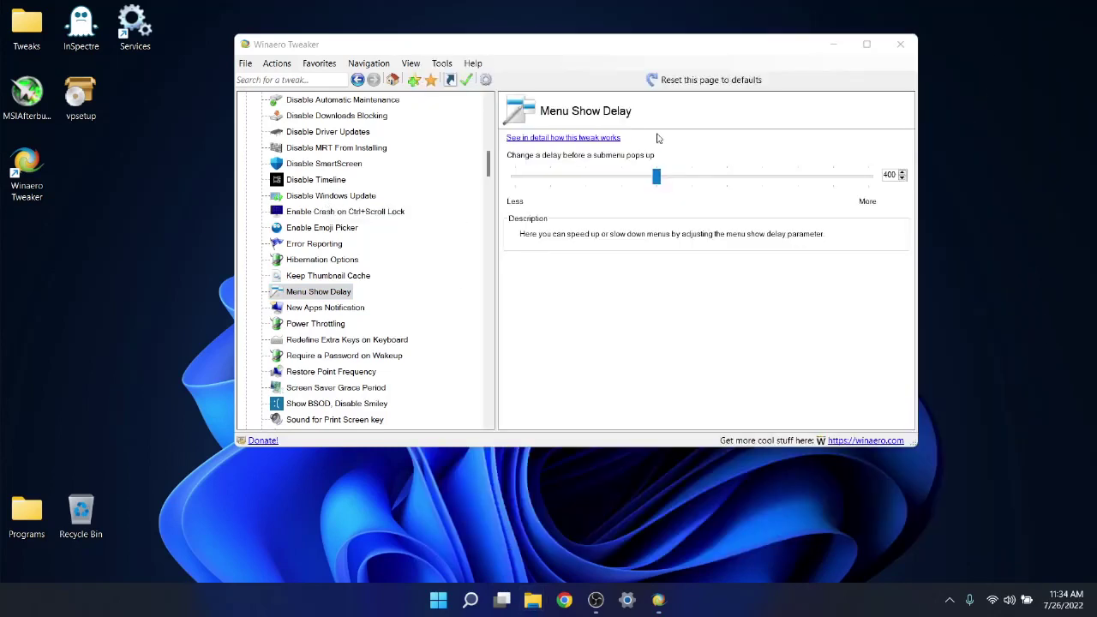
left_click_drag(649, 175, 513, 177)
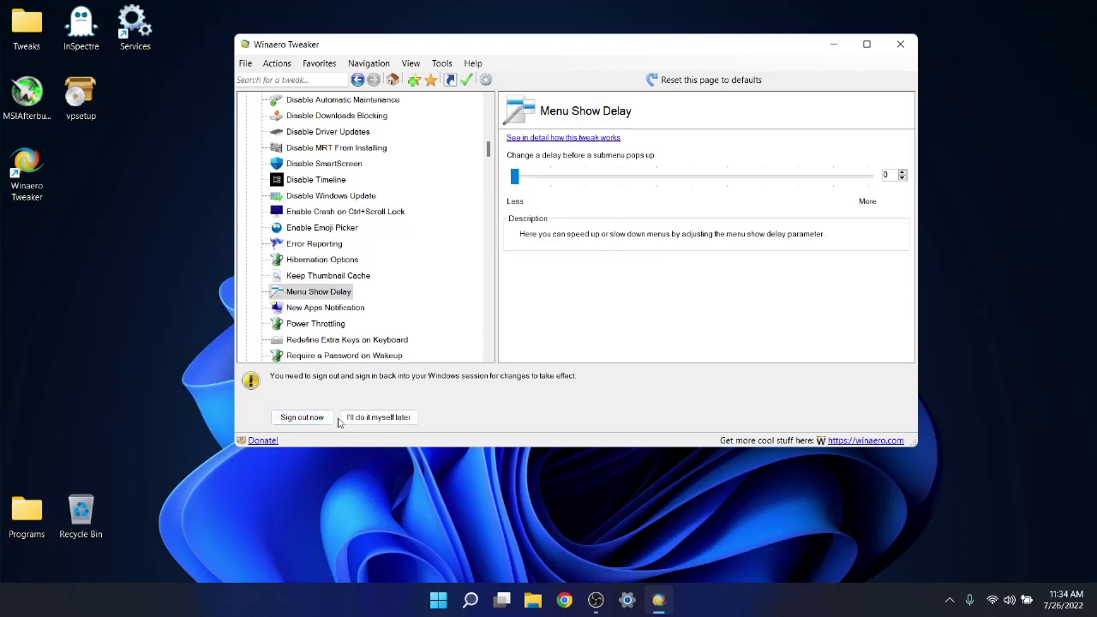
left_click(379, 418)
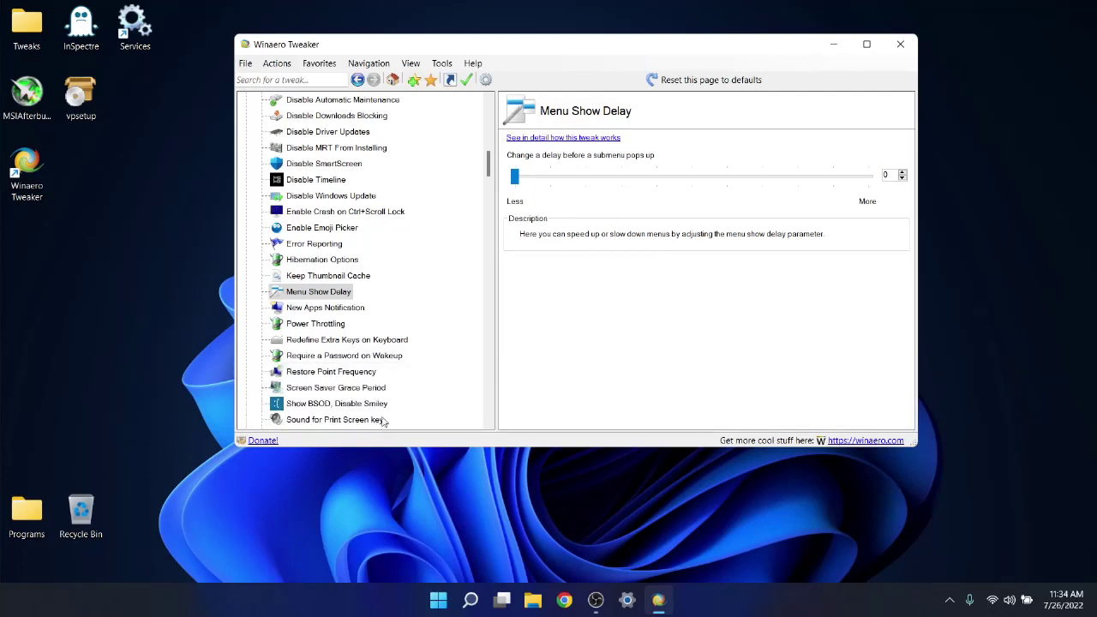
Step: Disable Power Throttling and defer the required reboot
left_click(312, 326)
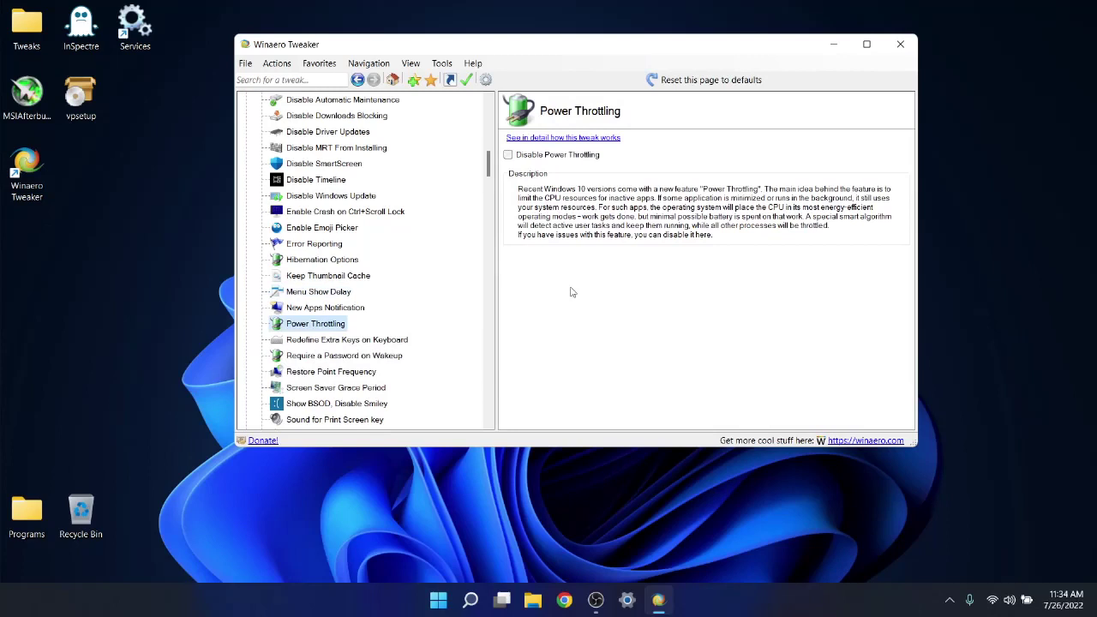
left_click(553, 156)
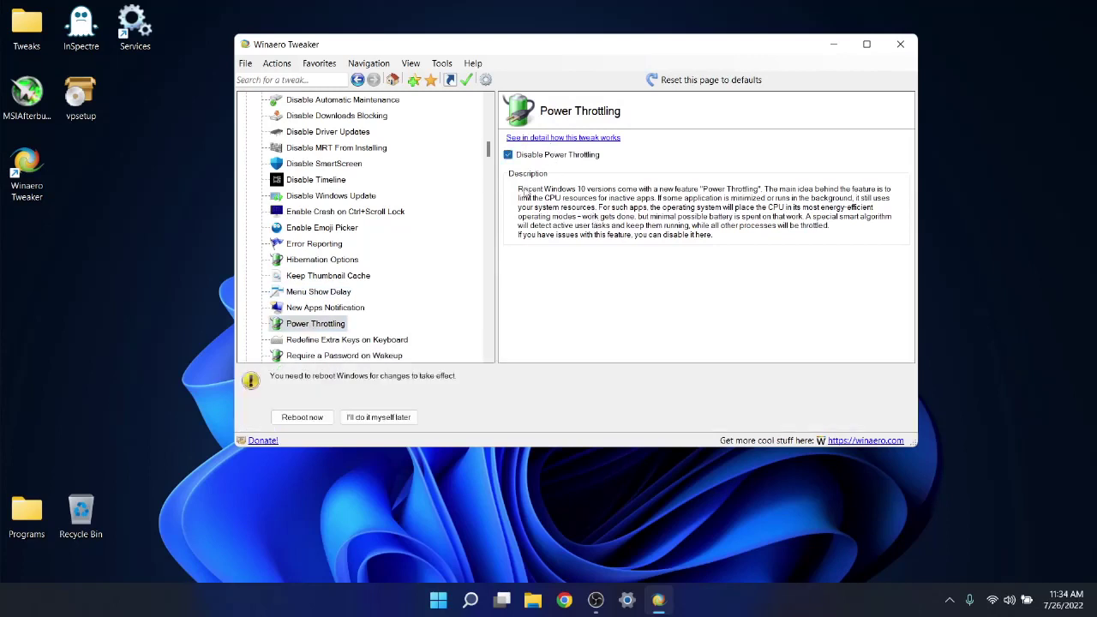
left_click(367, 418)
scroll(375, 360, "down", 2)
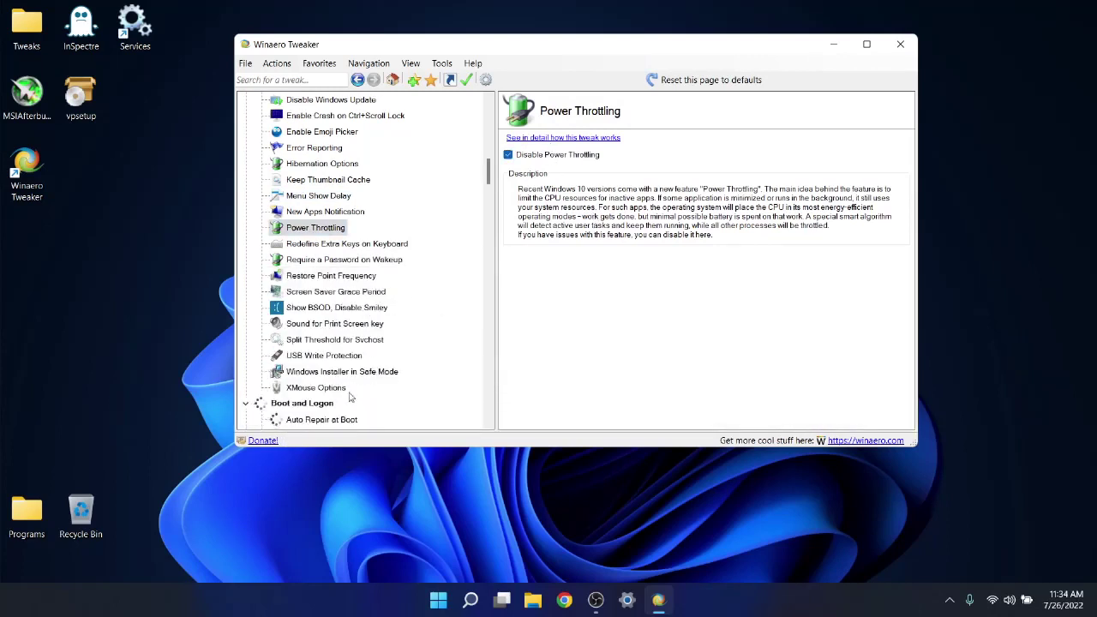
Step: Set the svchost split threshold above RAM (17571592) and defer the reboot
left_click(335, 342)
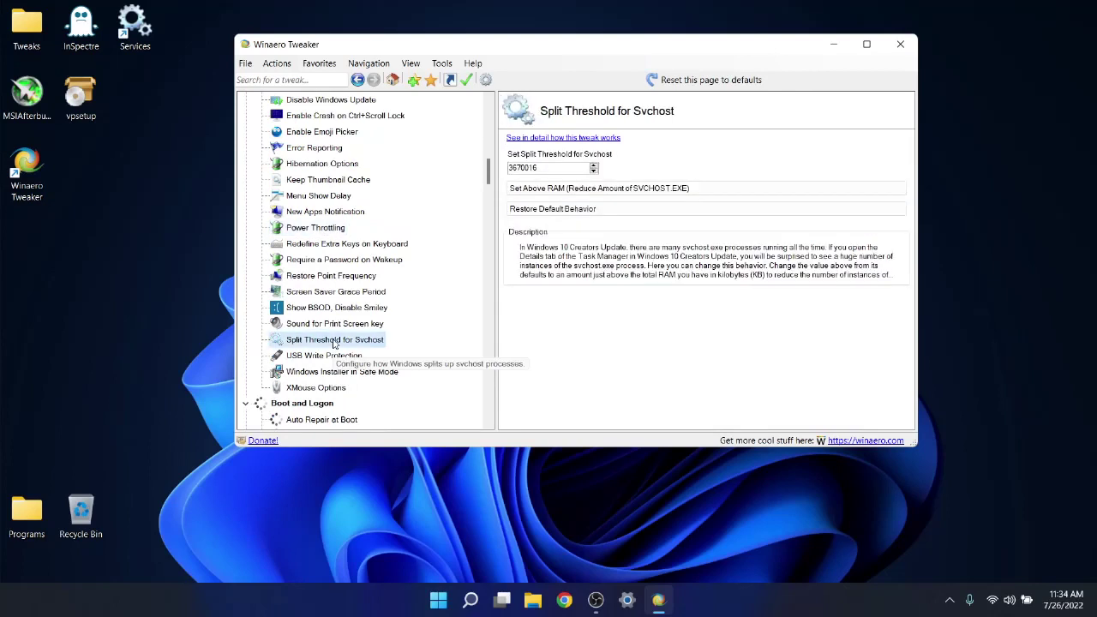
left_click(540, 192)
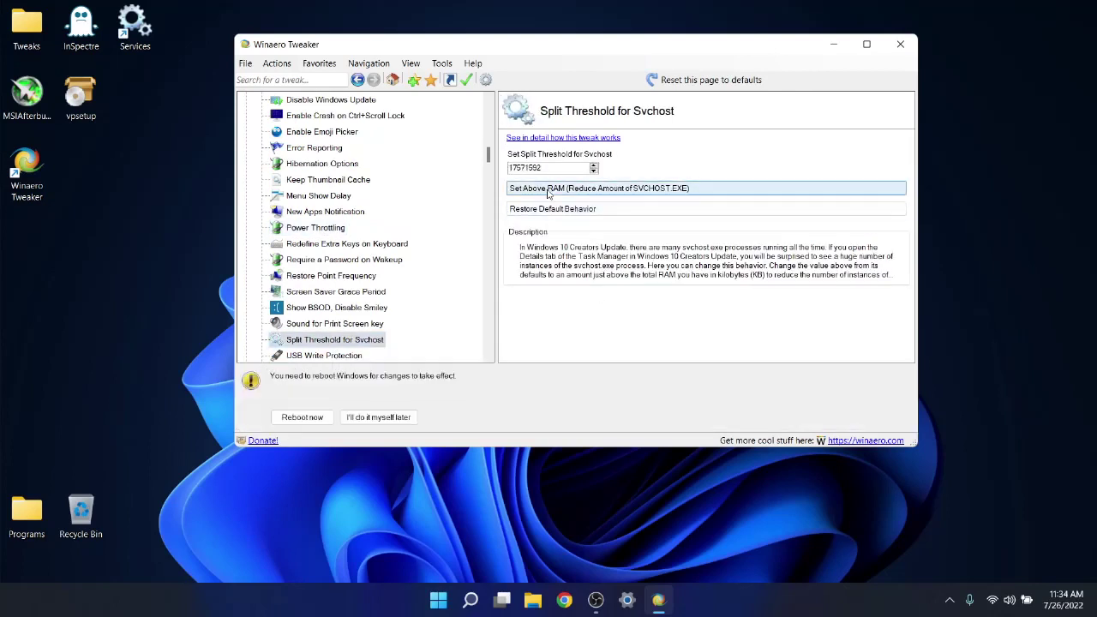
left_click(378, 418)
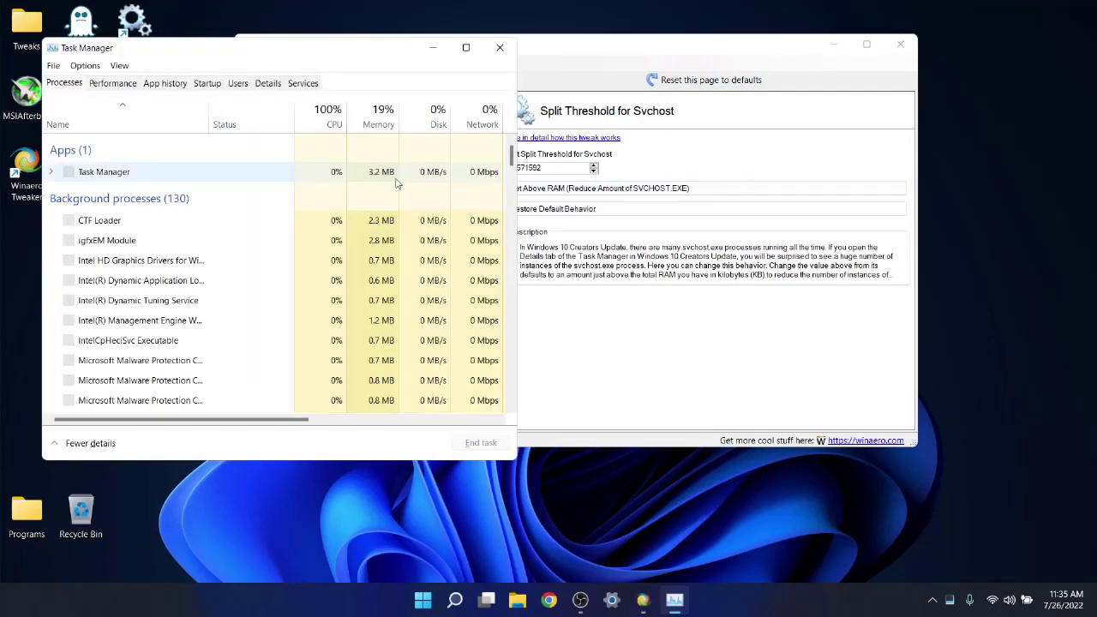
left_click_drag(511, 154, 510, 347)
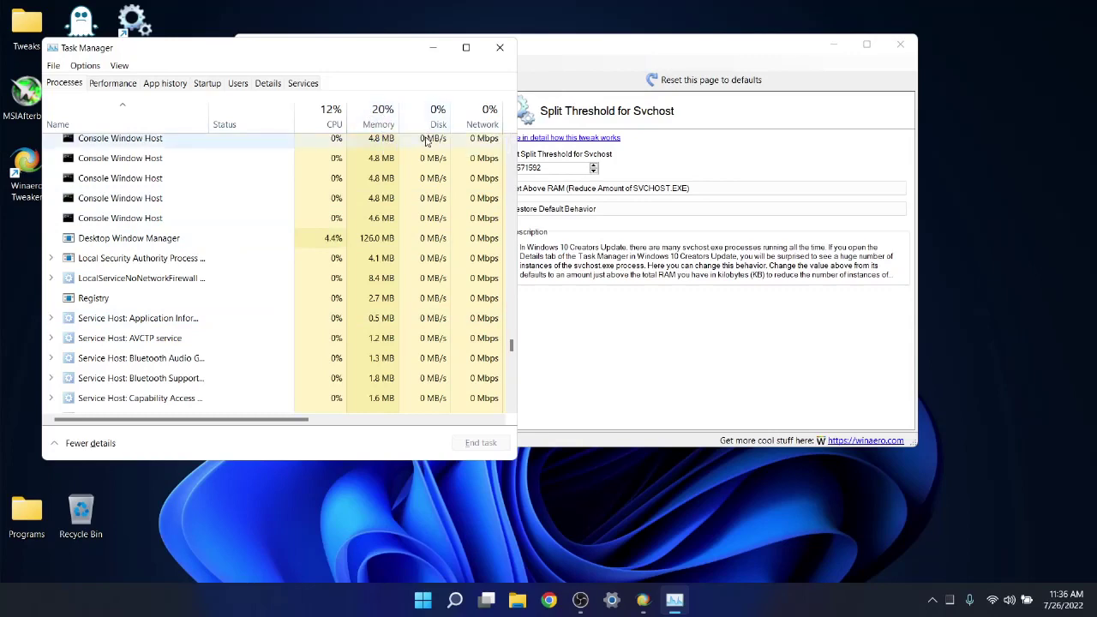
Step: Close Task Manager, tick Disable Blur on Sign-in Screen and choose I'll do it myself later
left_click(498, 49)
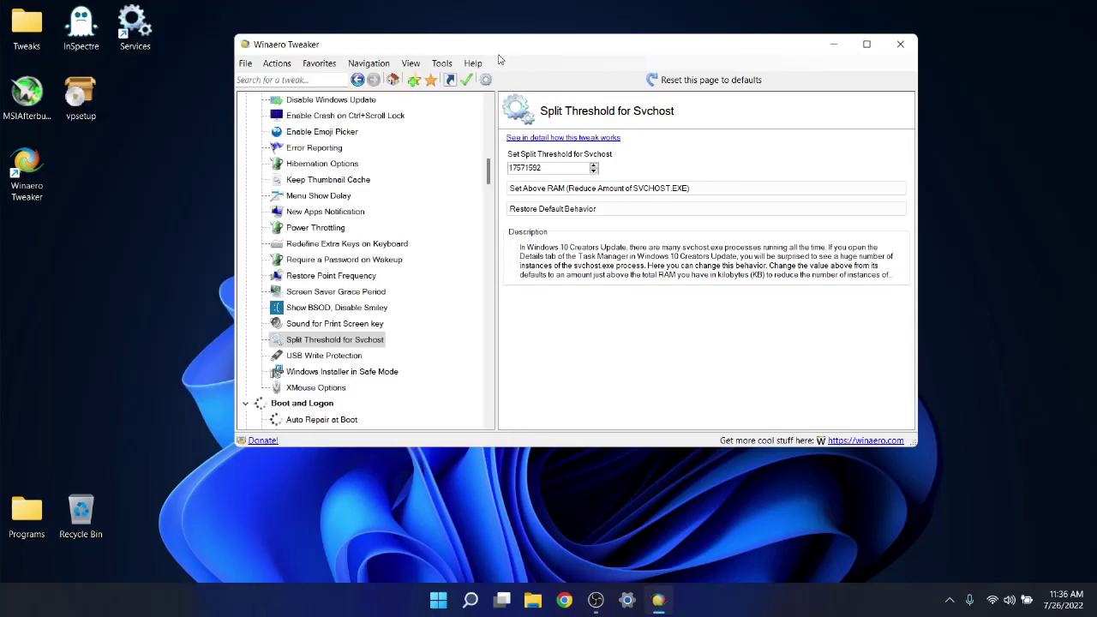
scroll(393, 363, "down", 2)
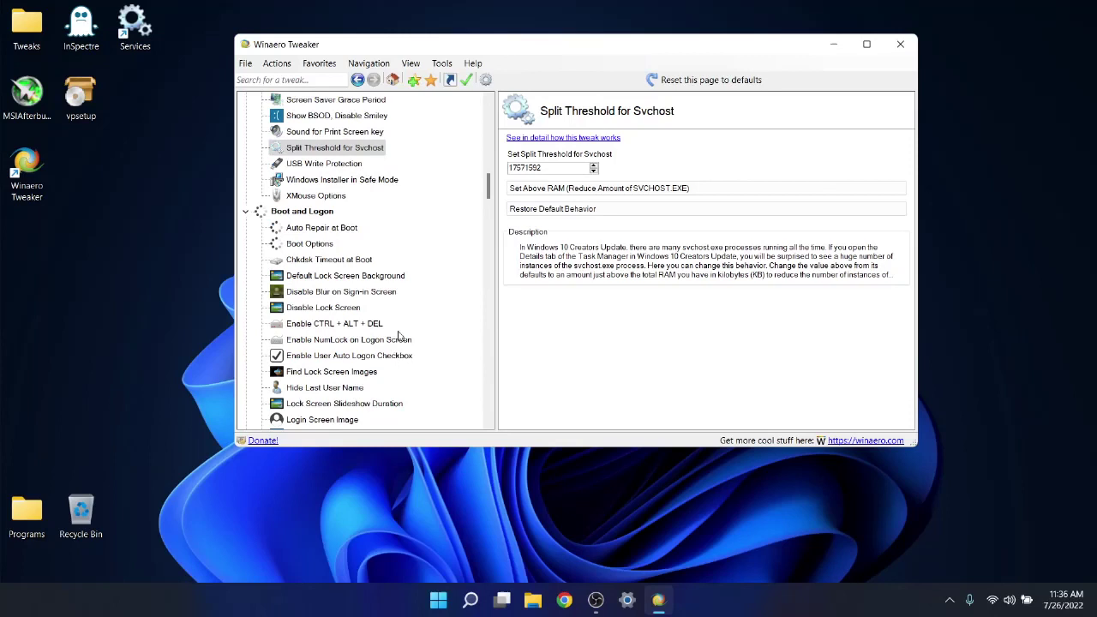
scroll(369, 305, "down", 1)
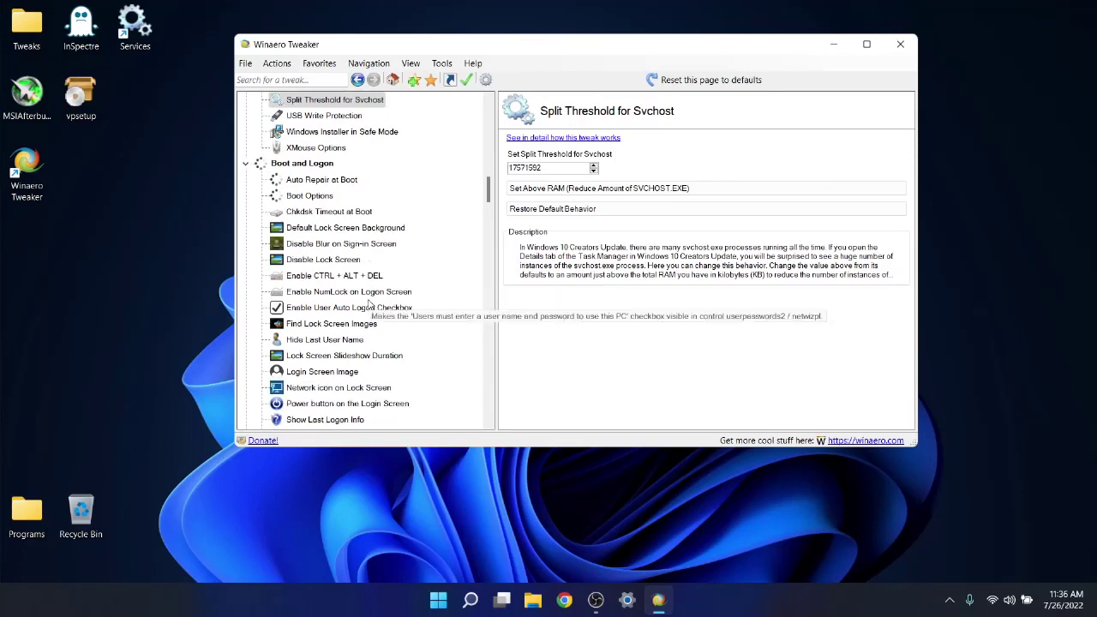
left_click(311, 246)
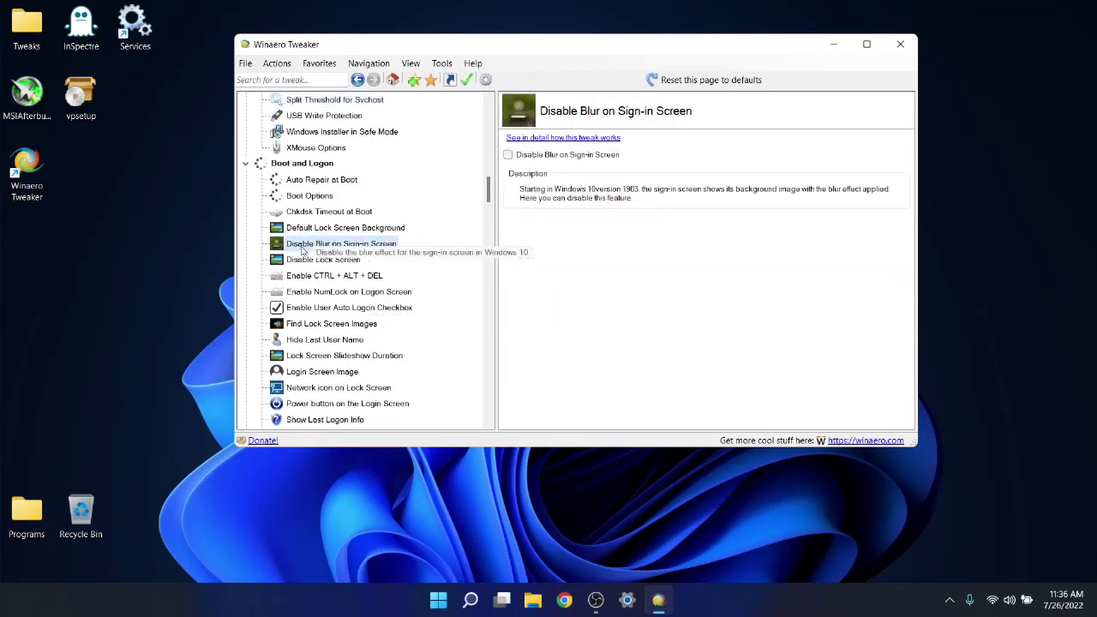
left_click(518, 155)
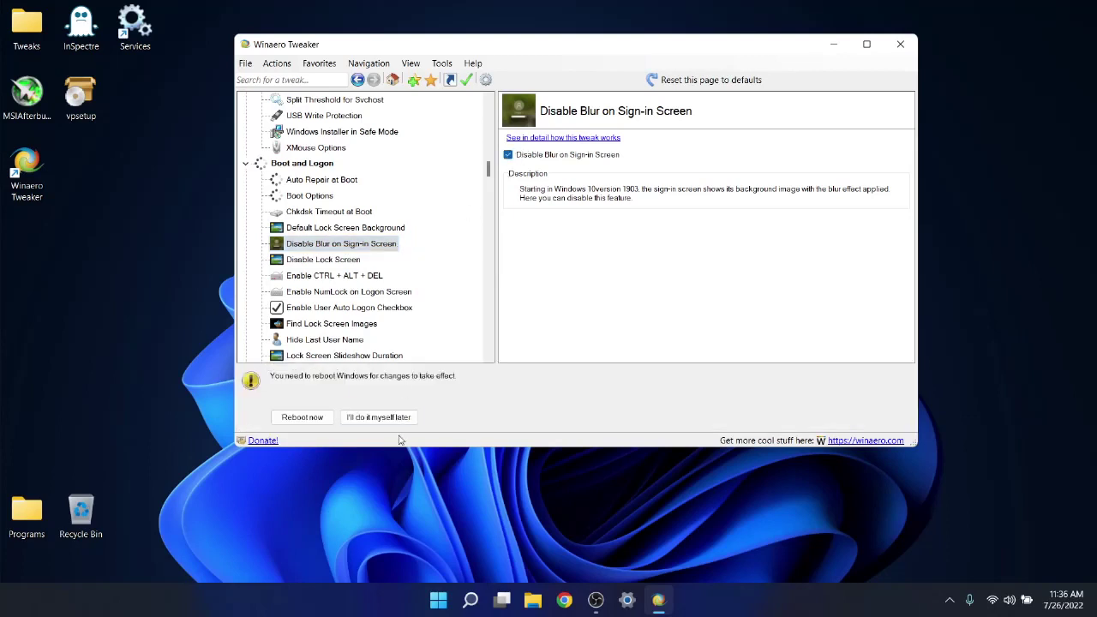
left_click(361, 419)
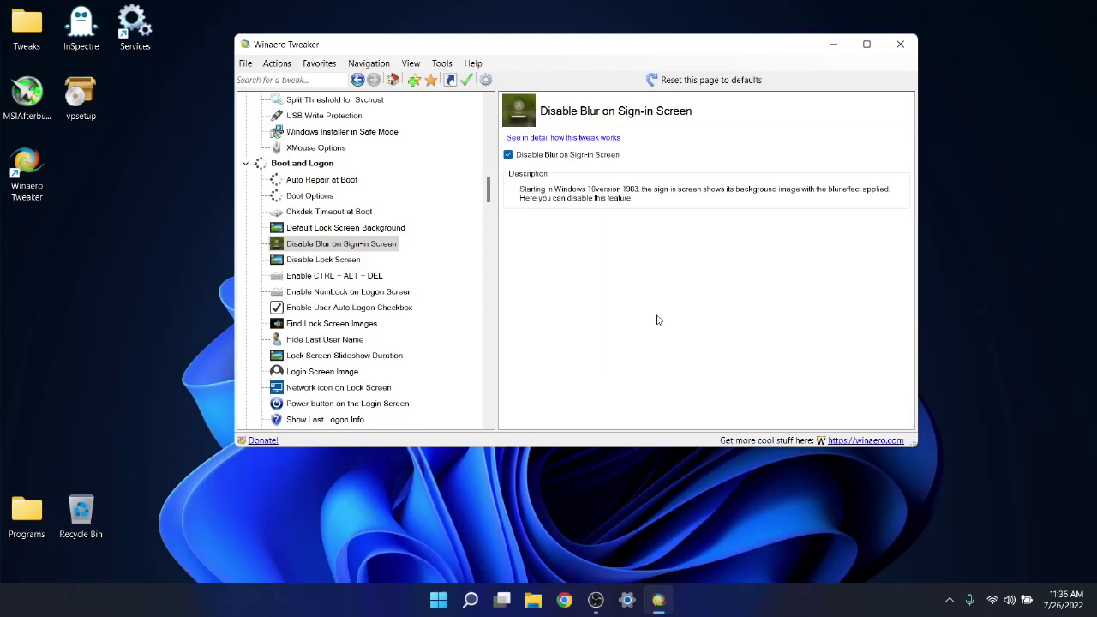
scroll(366, 366, "down", 1)
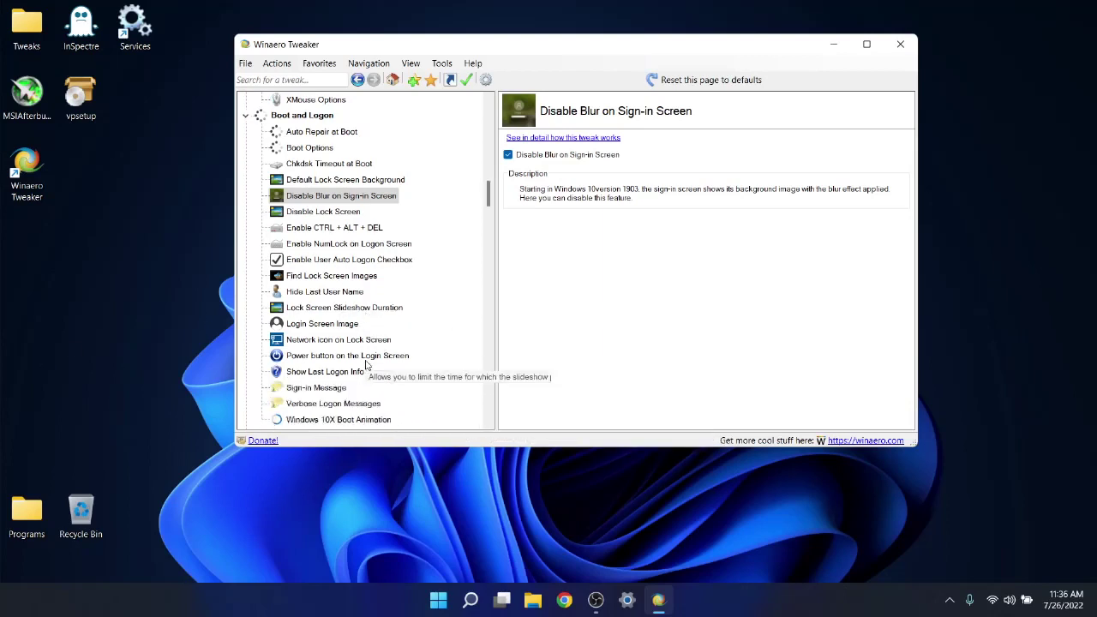
scroll(366, 366, "down", 7)
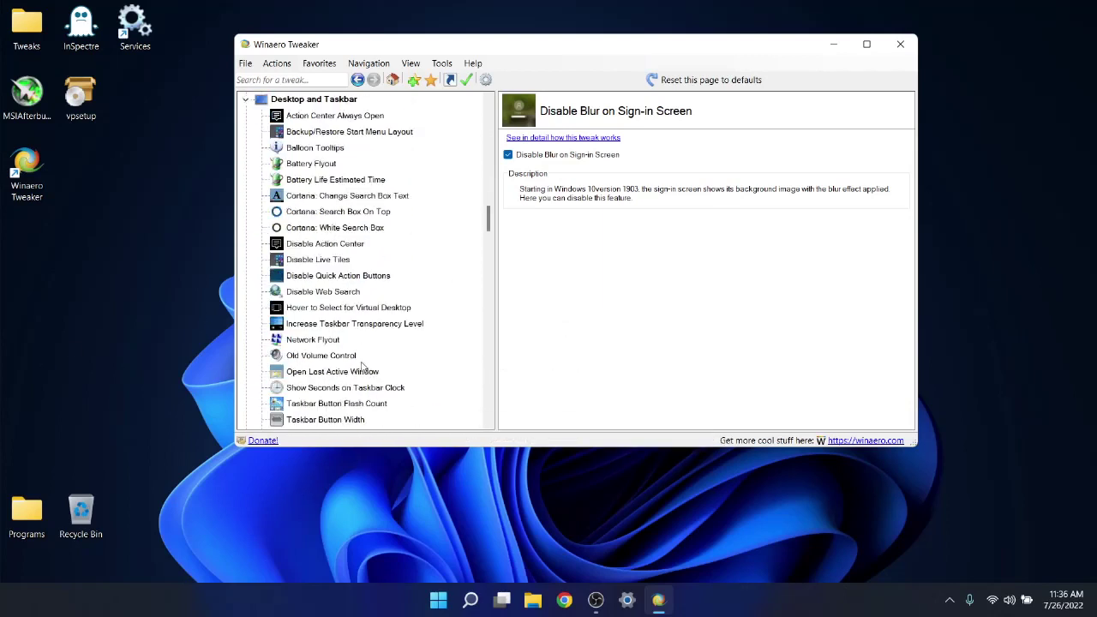
scroll(361, 367, "down", 1)
scroll(361, 367, "down", 1)
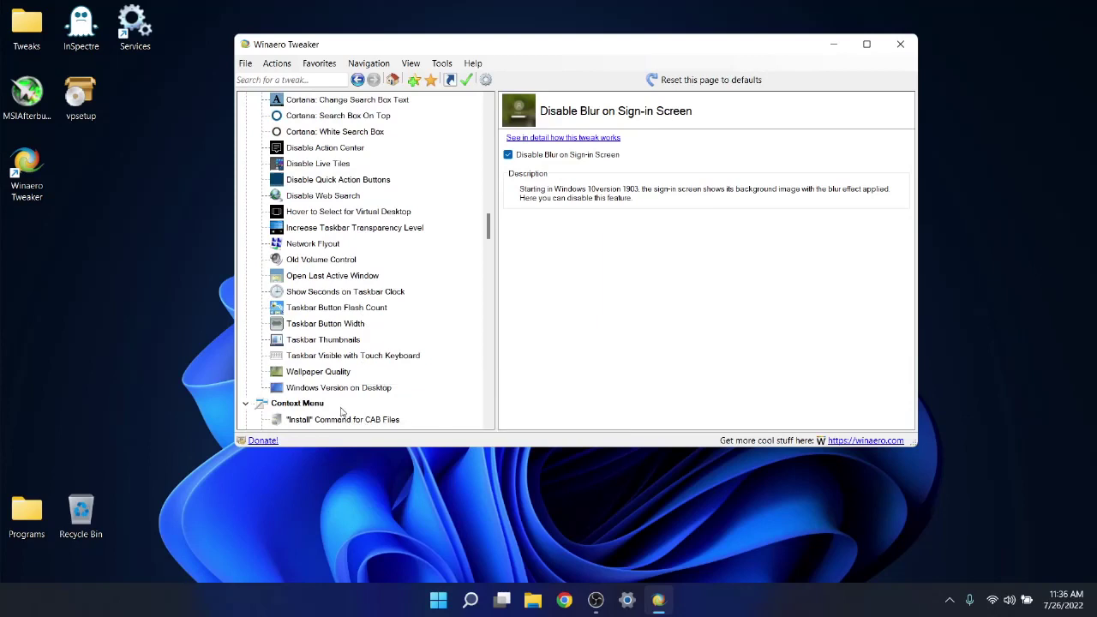
Step: Raise JPEG wallpaper quality from 85 to 100 with the Wallpaper Quality slider
left_click(316, 374)
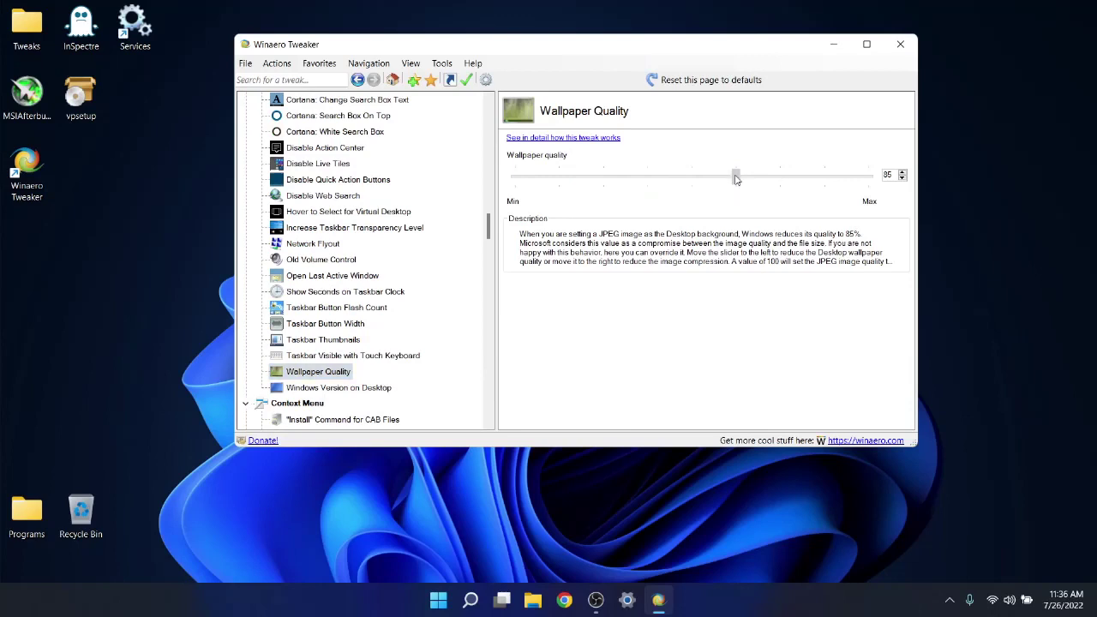
left_click_drag(736, 178, 919, 164)
scroll(372, 249, "down", 4)
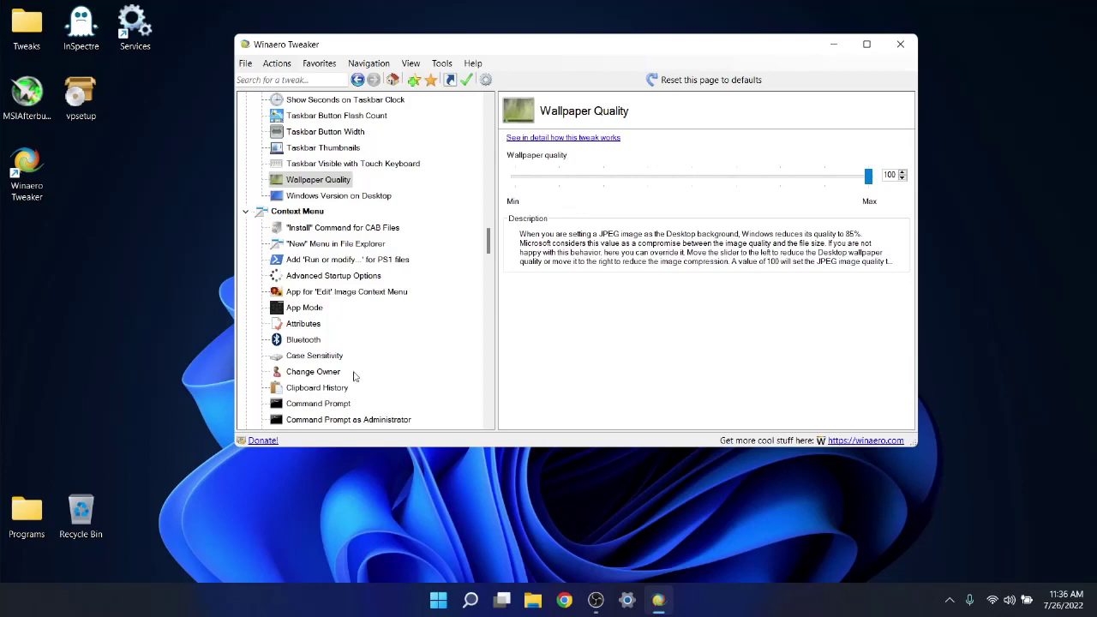
scroll(361, 298, "down", 3)
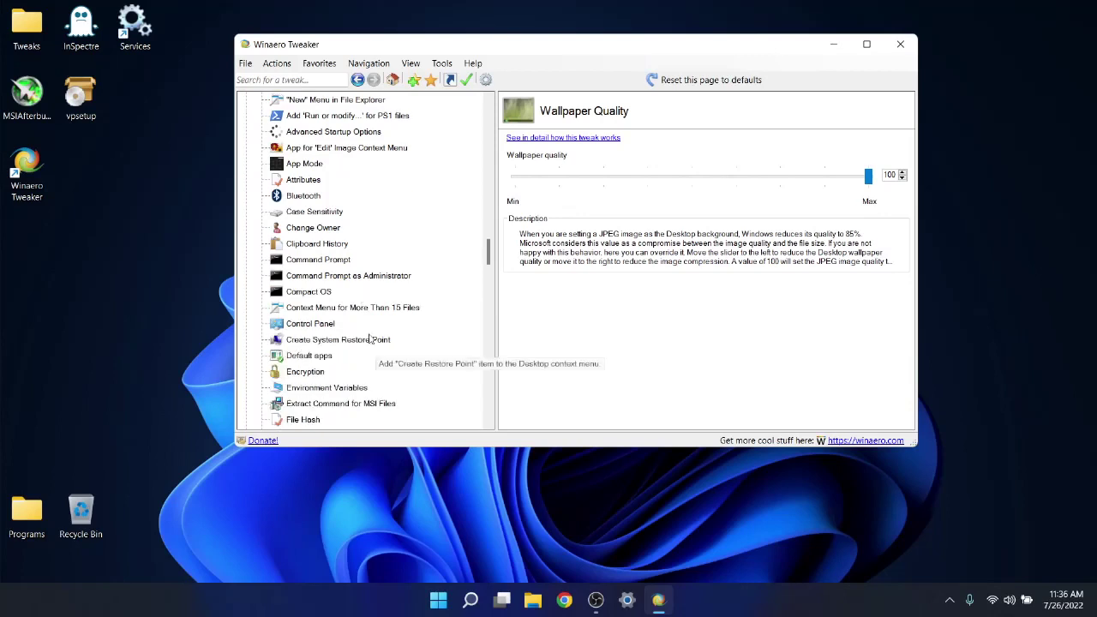
scroll(349, 292, "down", 1)
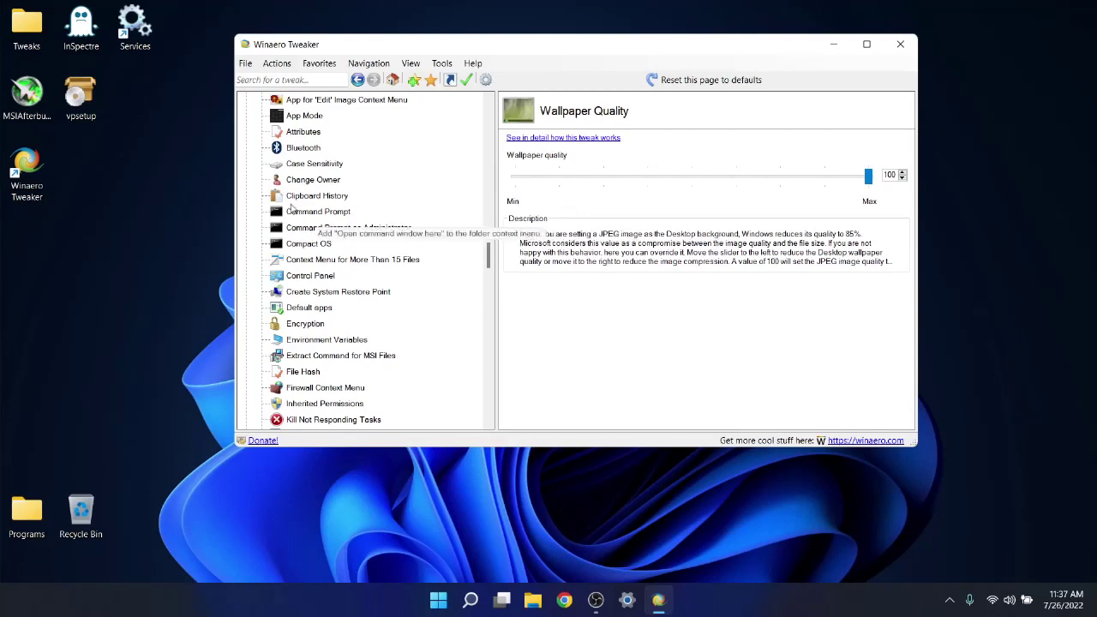
Step: Enable 'Add elevated Command Prompt to the context menu' and verify it in the desktop's full menu
left_click(301, 229)
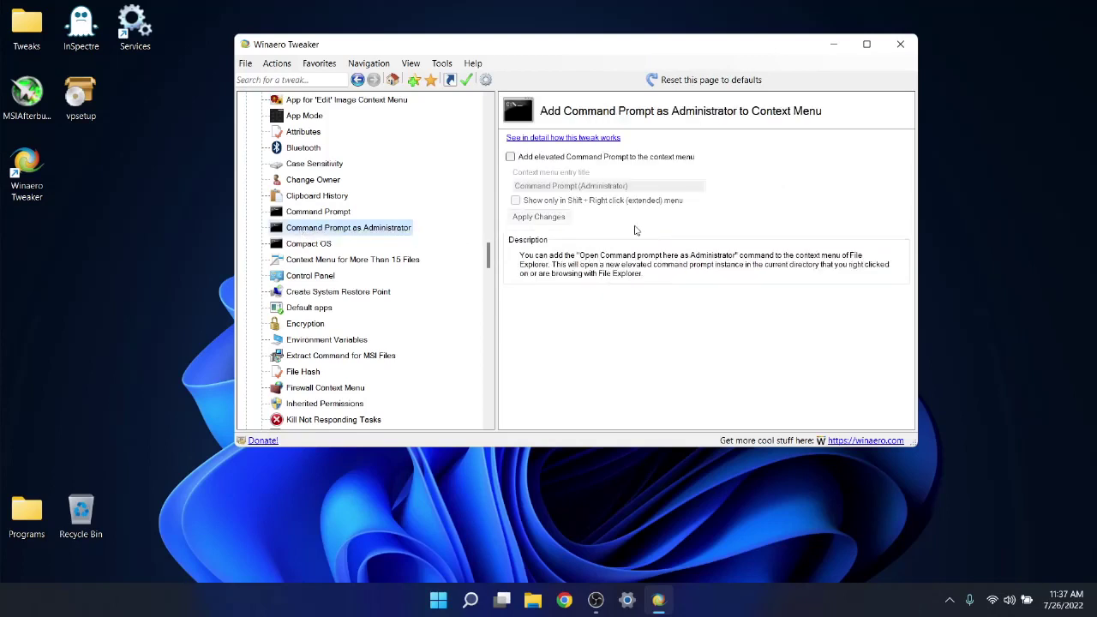
left_click(512, 157)
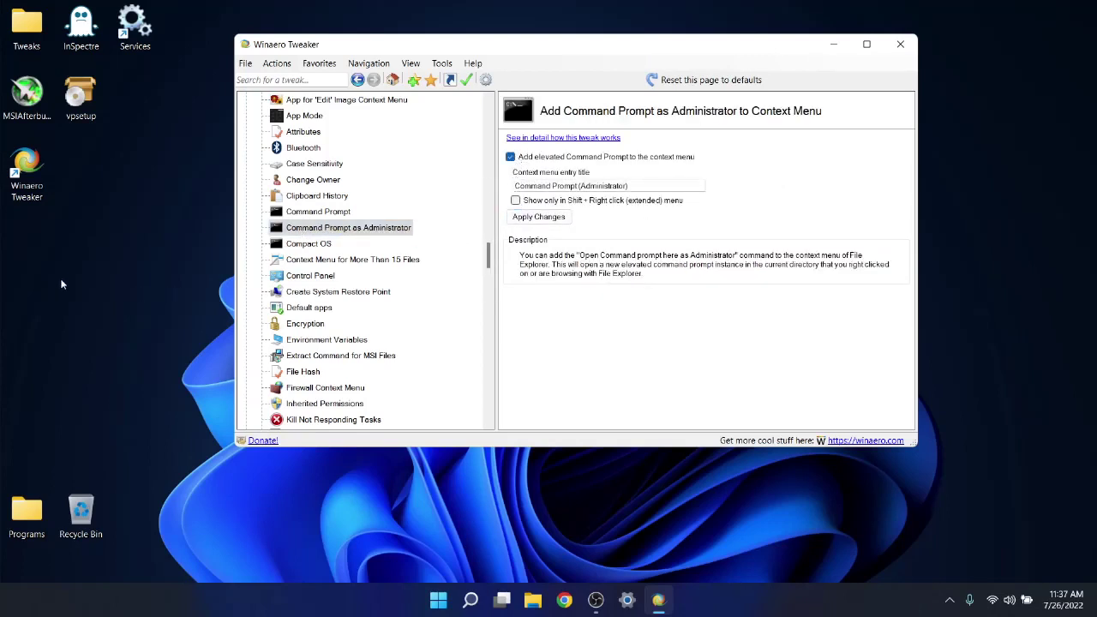
right_click(84, 242)
mouse_move(181, 266)
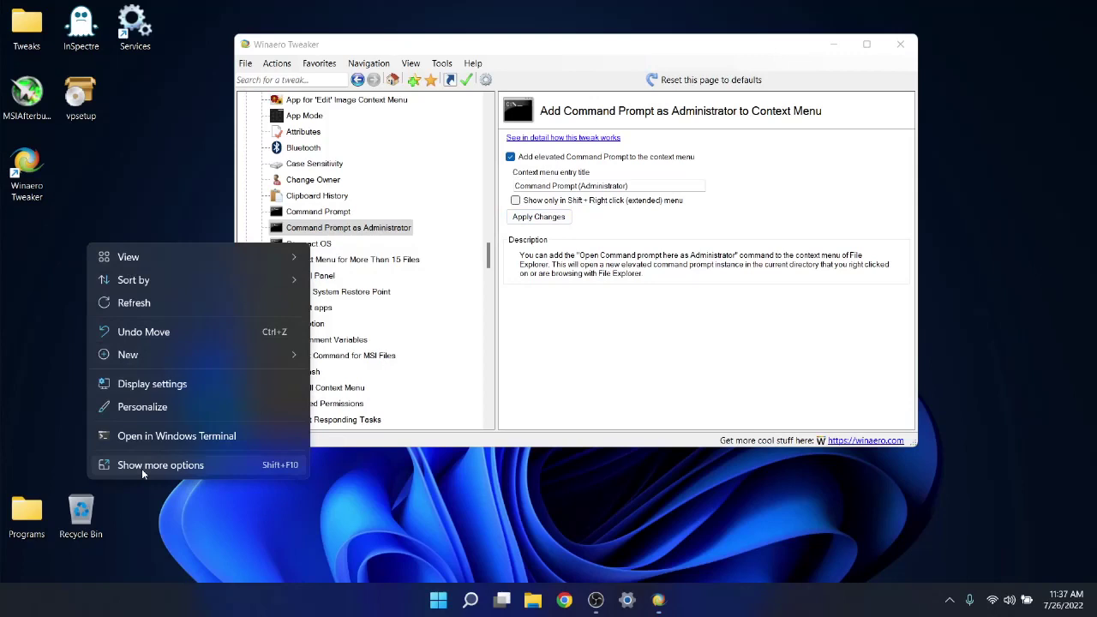
left_click(141, 465)
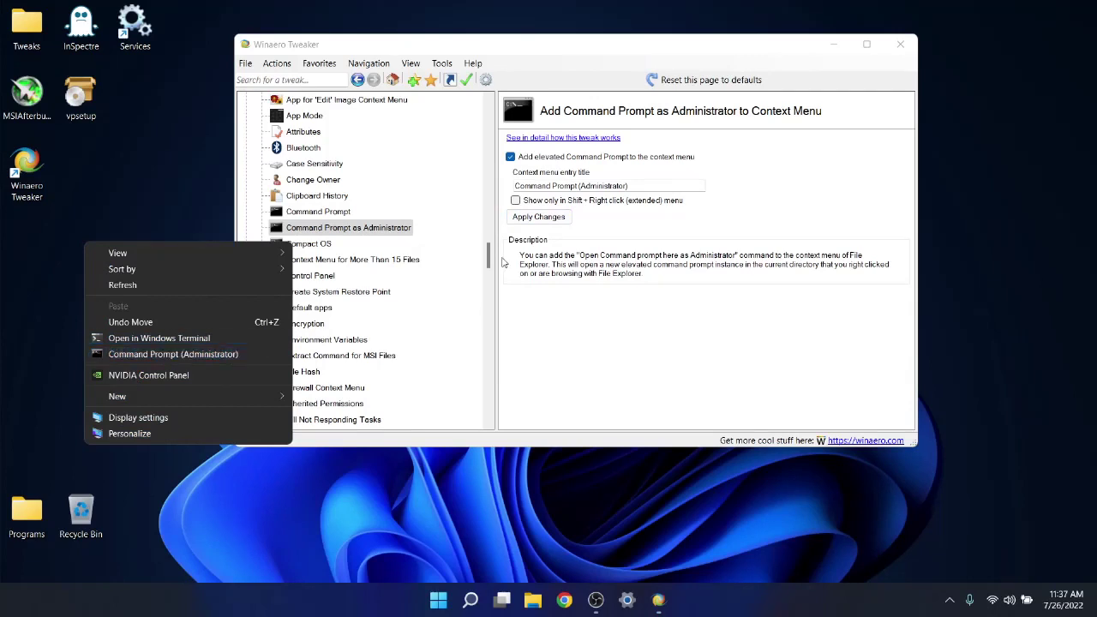
left_click(437, 175)
scroll(366, 360, "down", 2)
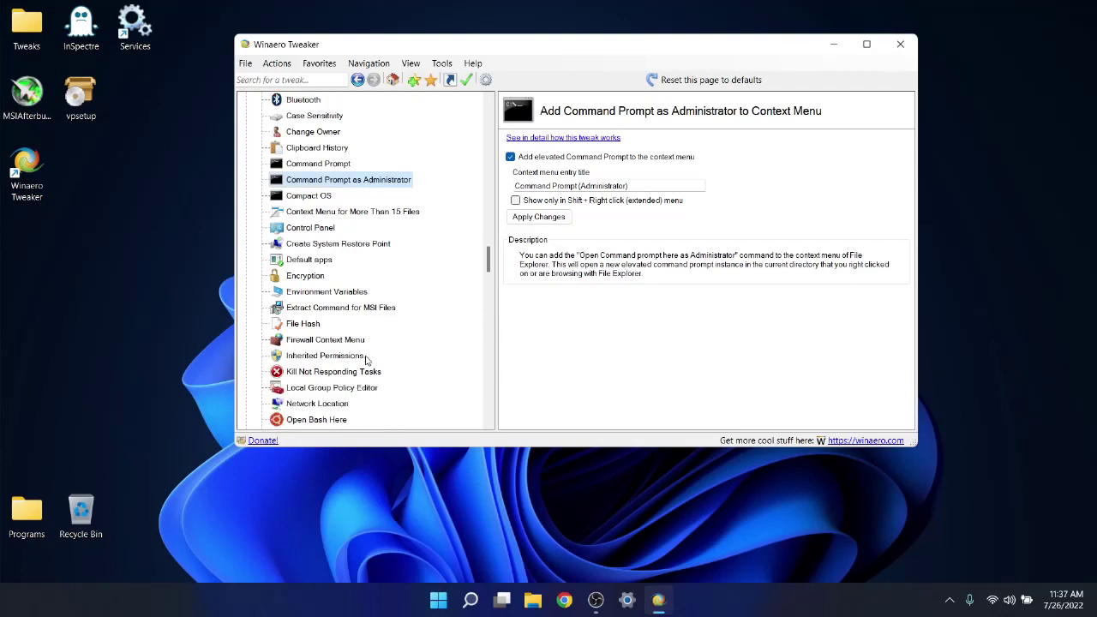
scroll(366, 360, "down", 3)
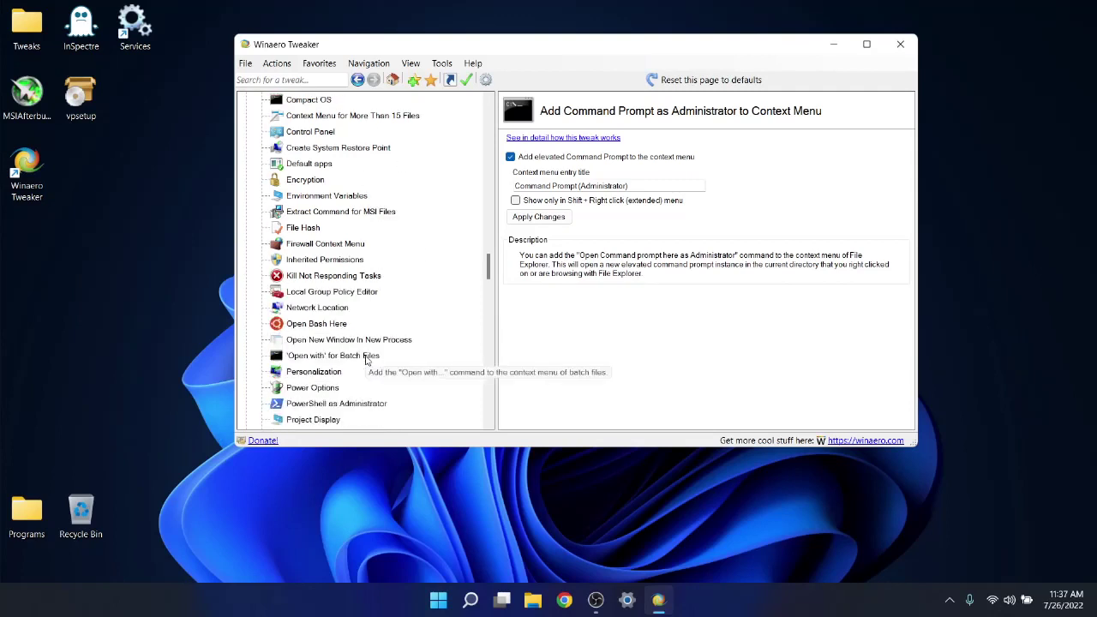
scroll(366, 360, "down", 1)
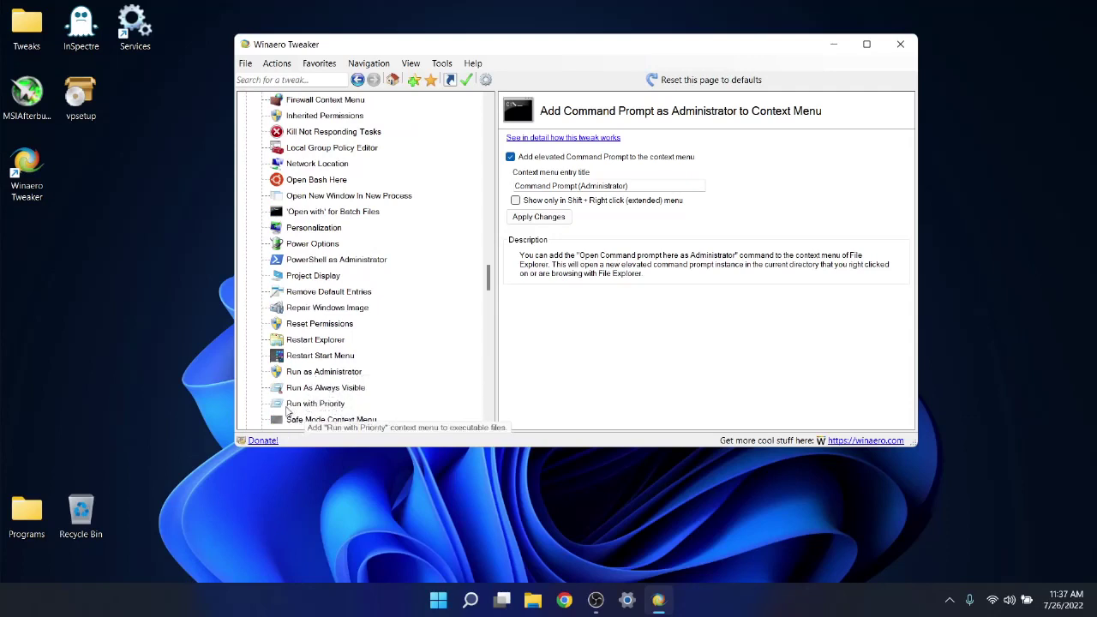
Step: Tick 'Add Run with priority context menu' on the Run with Priority page
left_click(313, 405)
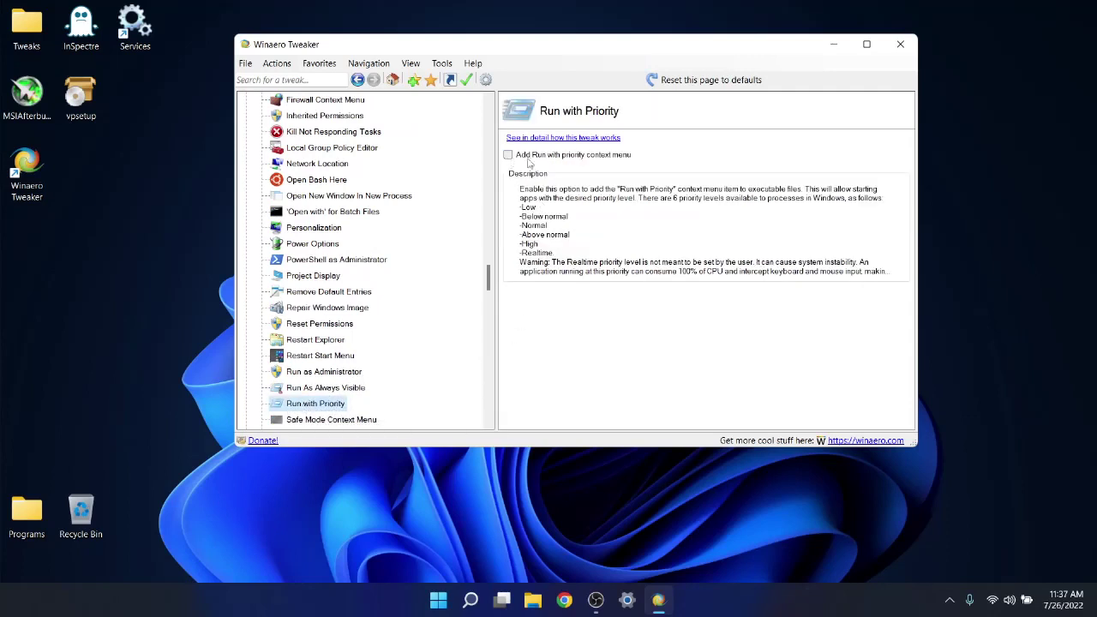
left_click(509, 156)
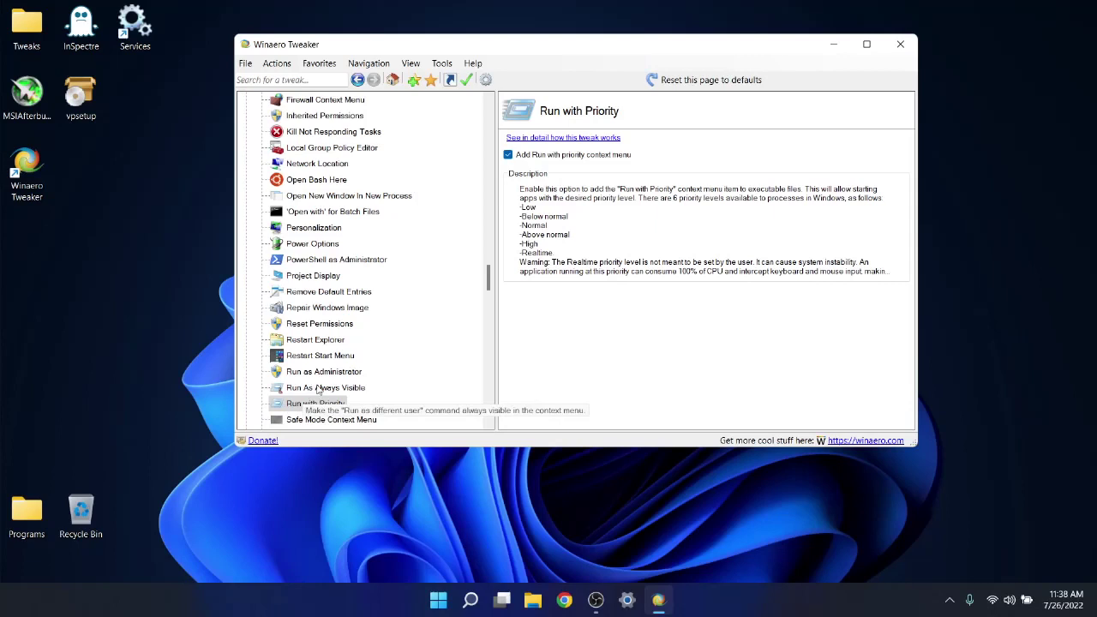
scroll(318, 390, "down", 2)
scroll(318, 390, "down", 1)
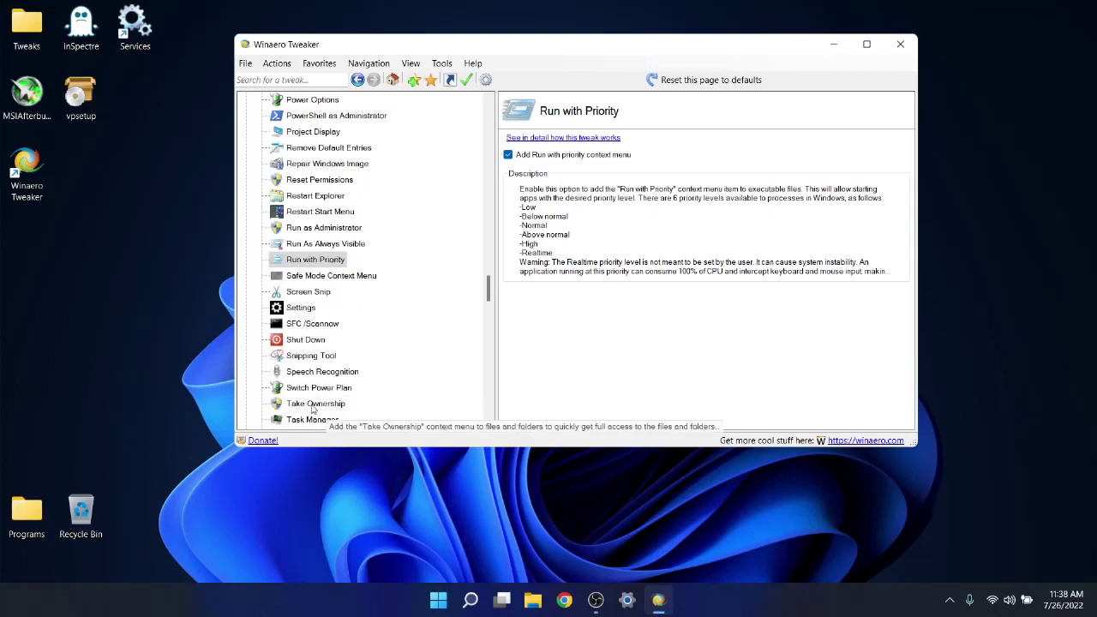
Step: Turn on 'Add "Take Ownership" context menu to files and folders' on the Take Ownership page
left_click(314, 406)
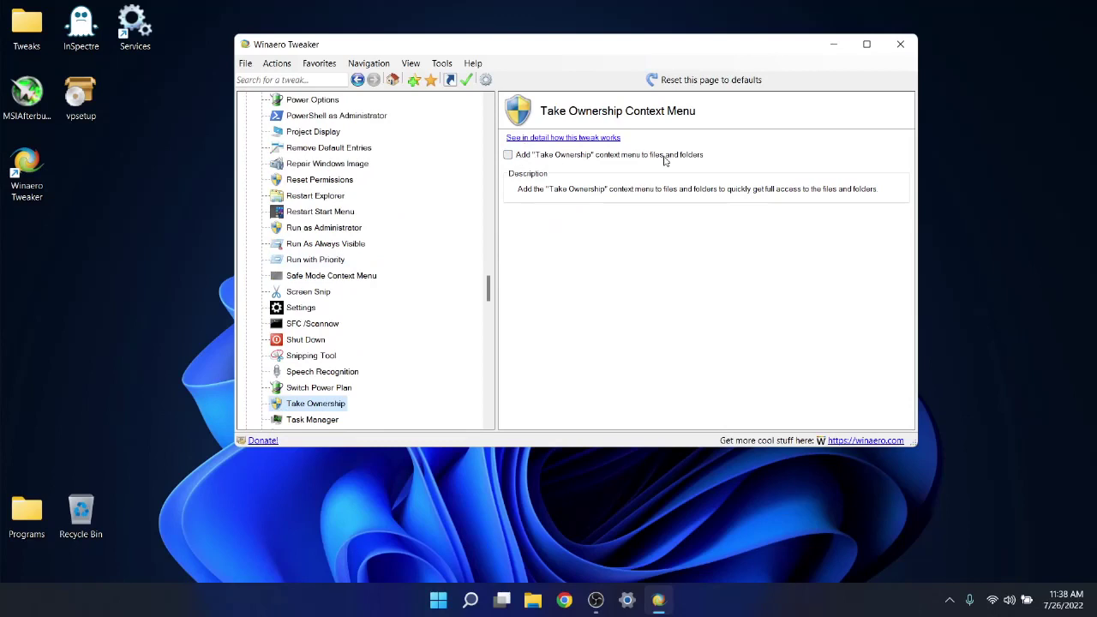
left_click(507, 155)
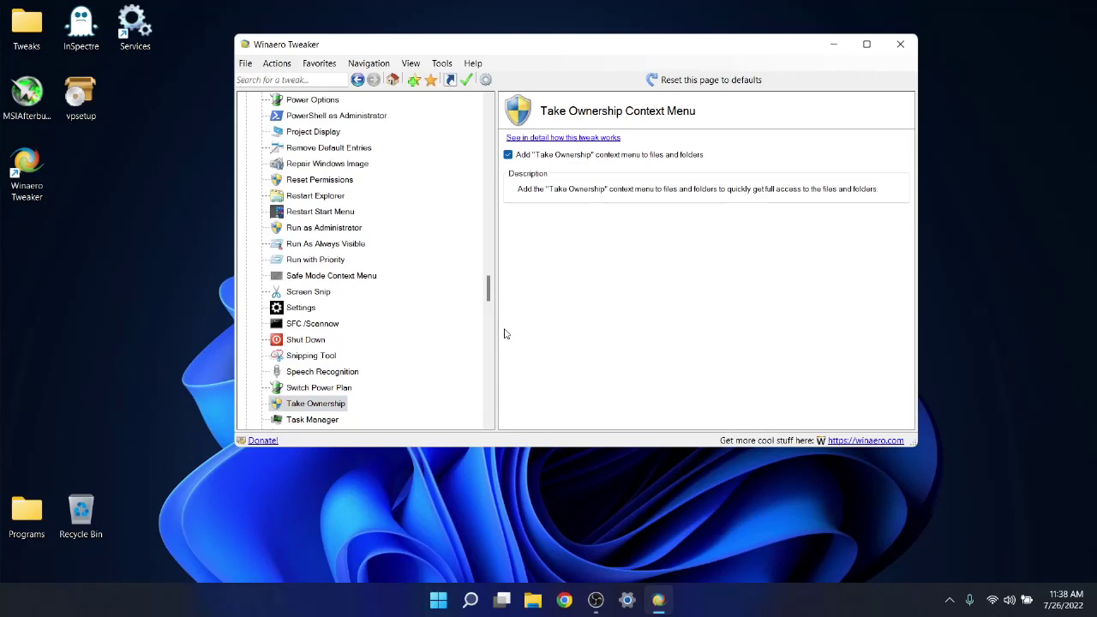
scroll(416, 326, "down", 8)
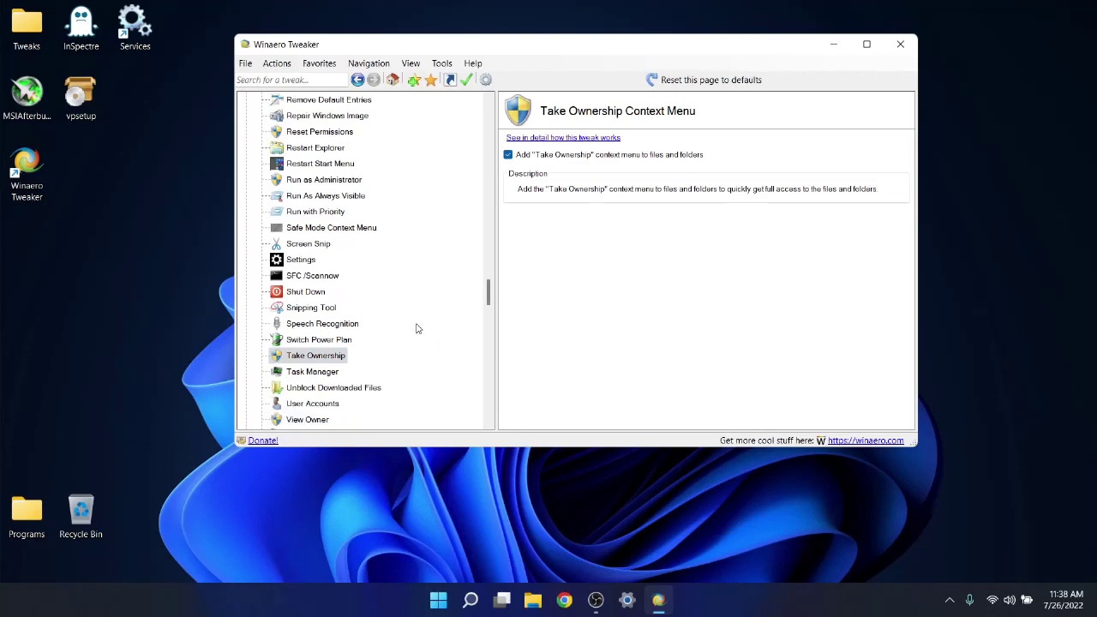
Step: Open Customize This PC Folders and compare its list with This PC's current folders in File Explorer
left_click_drag(553, 49, 705, 30)
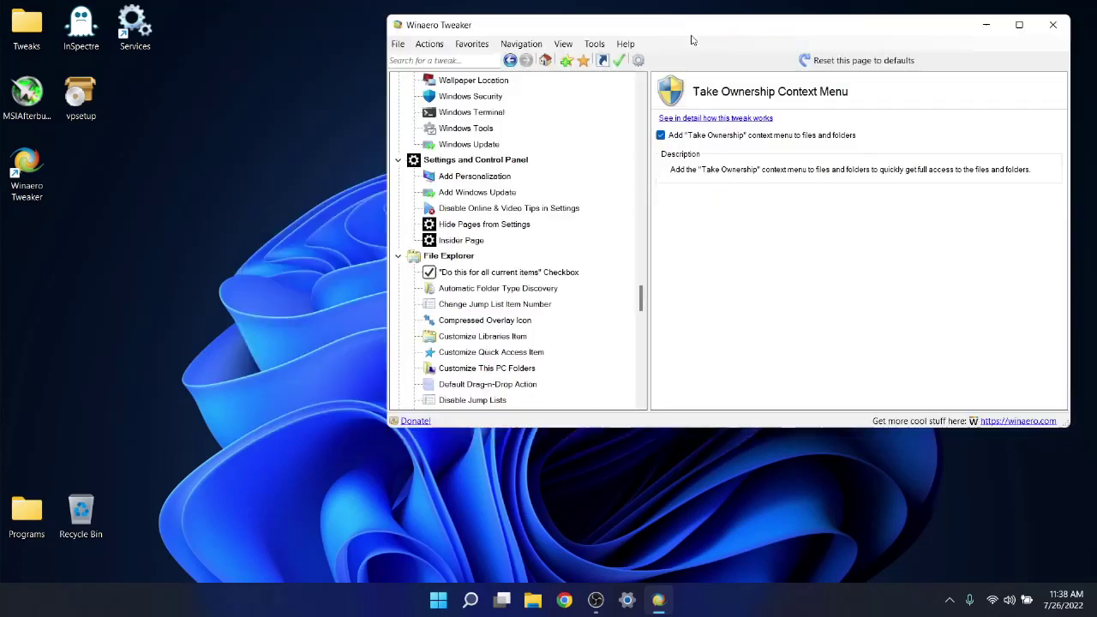
left_click(484, 370)
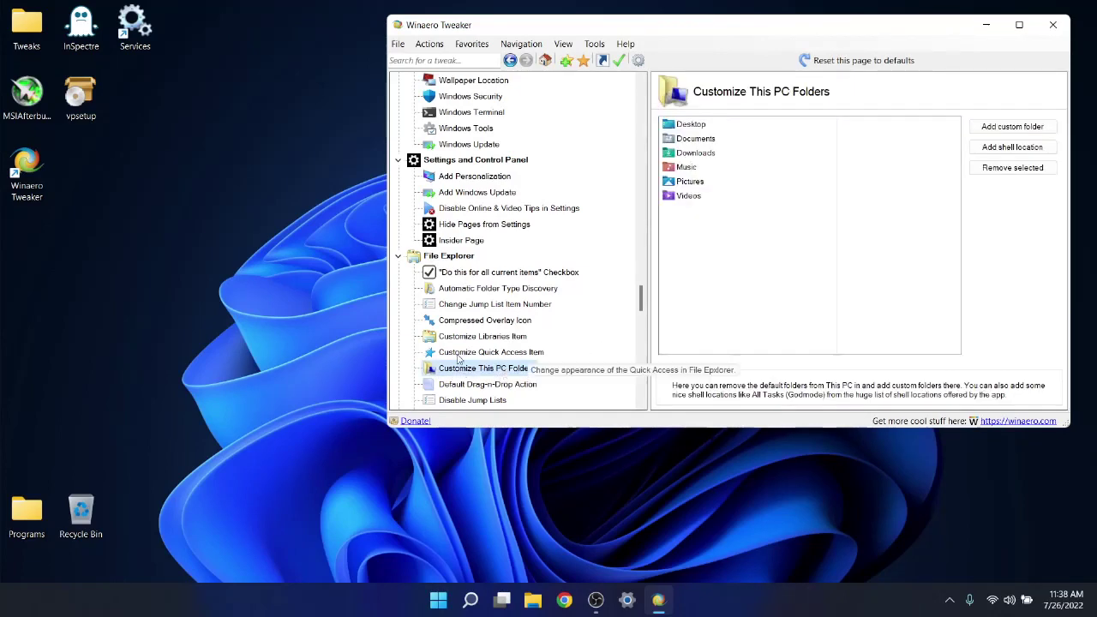
left_click(532, 600)
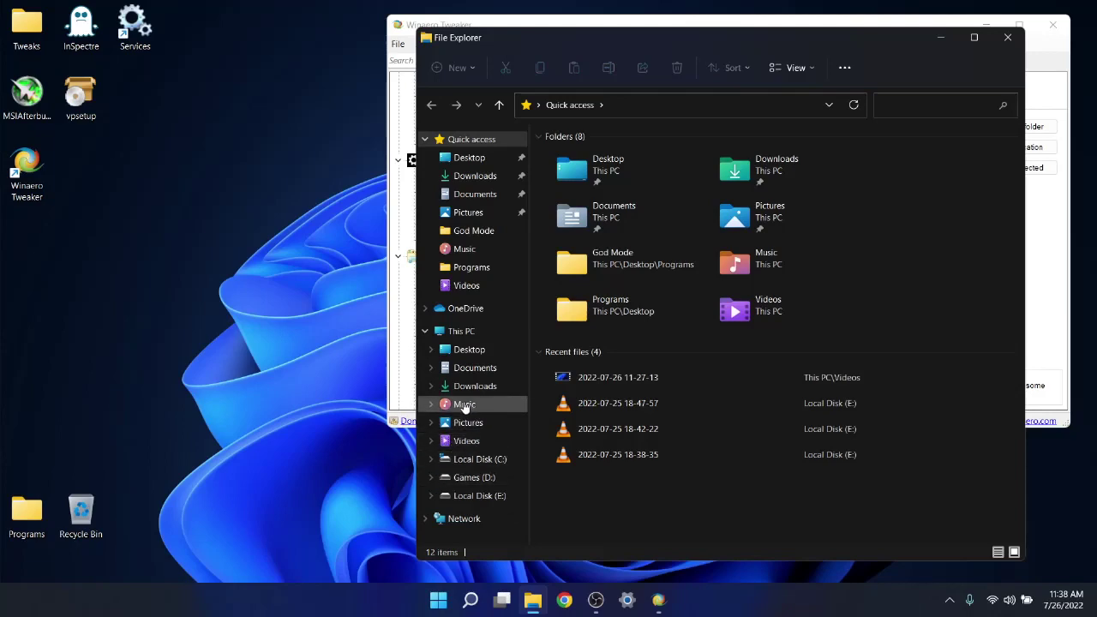
left_click(1012, 37)
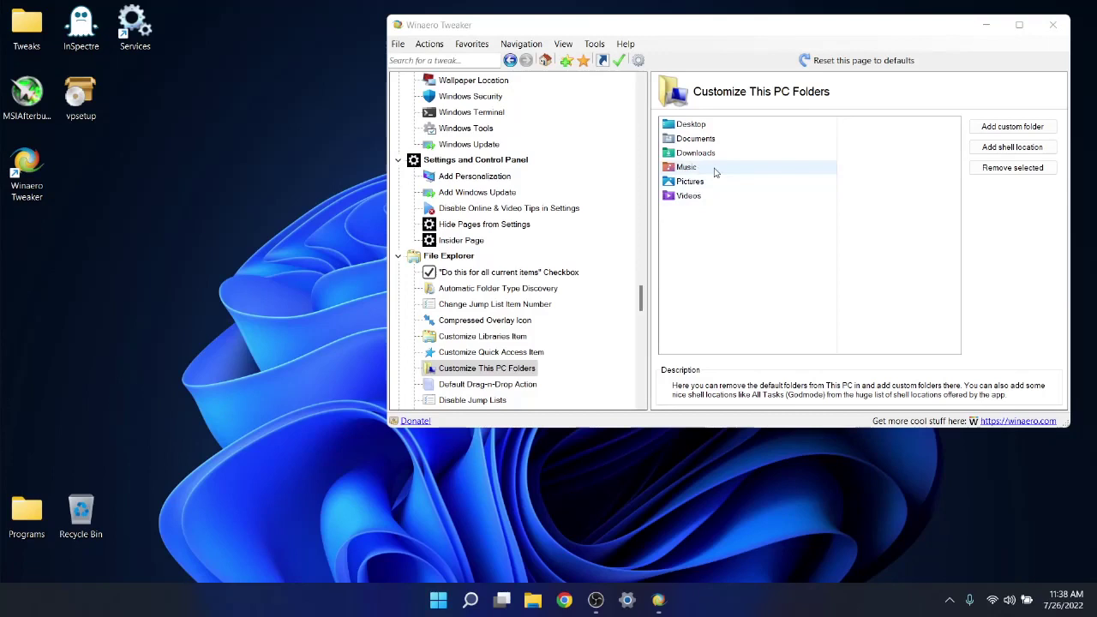
Step: Remove Videos, Pictures and Music from the This PC folders list
left_click(686, 171)
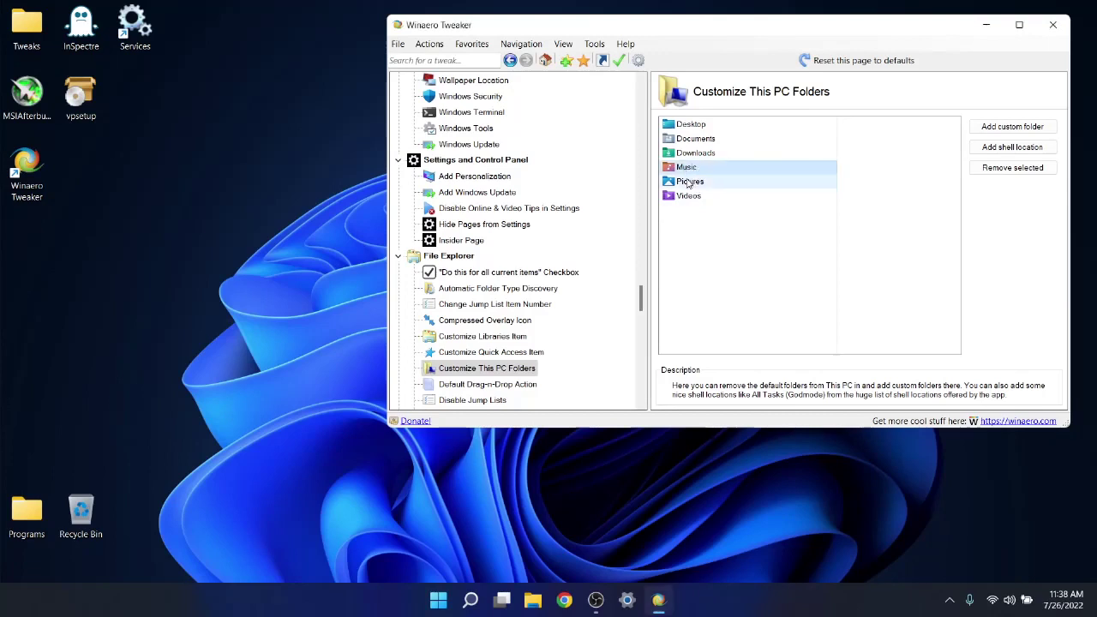
left_click(690, 184)
left_click(684, 196)
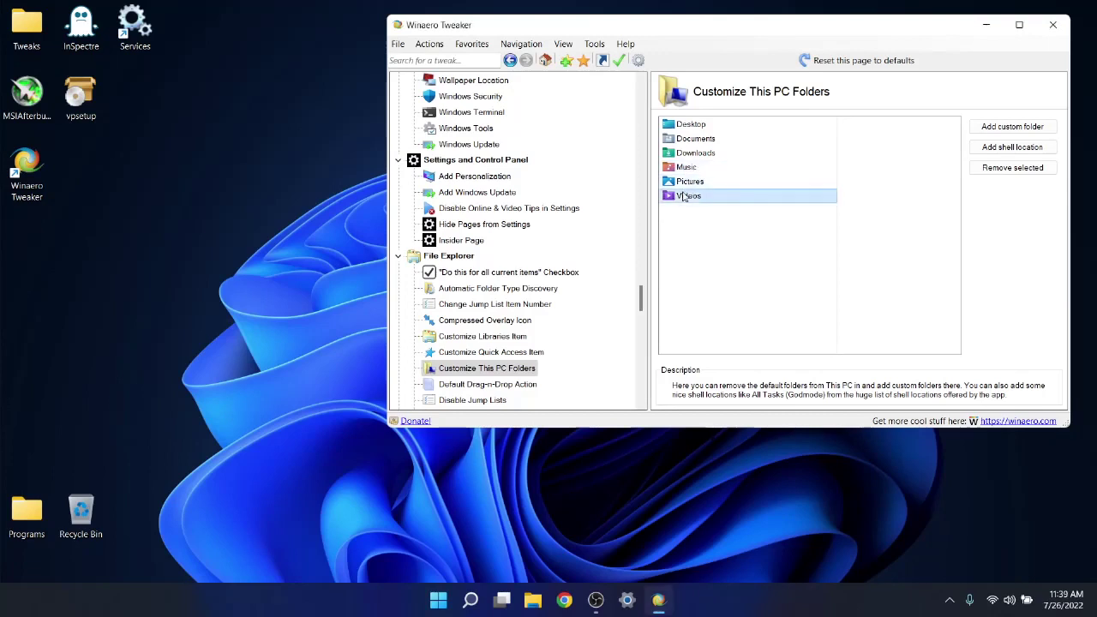
left_click(1012, 167)
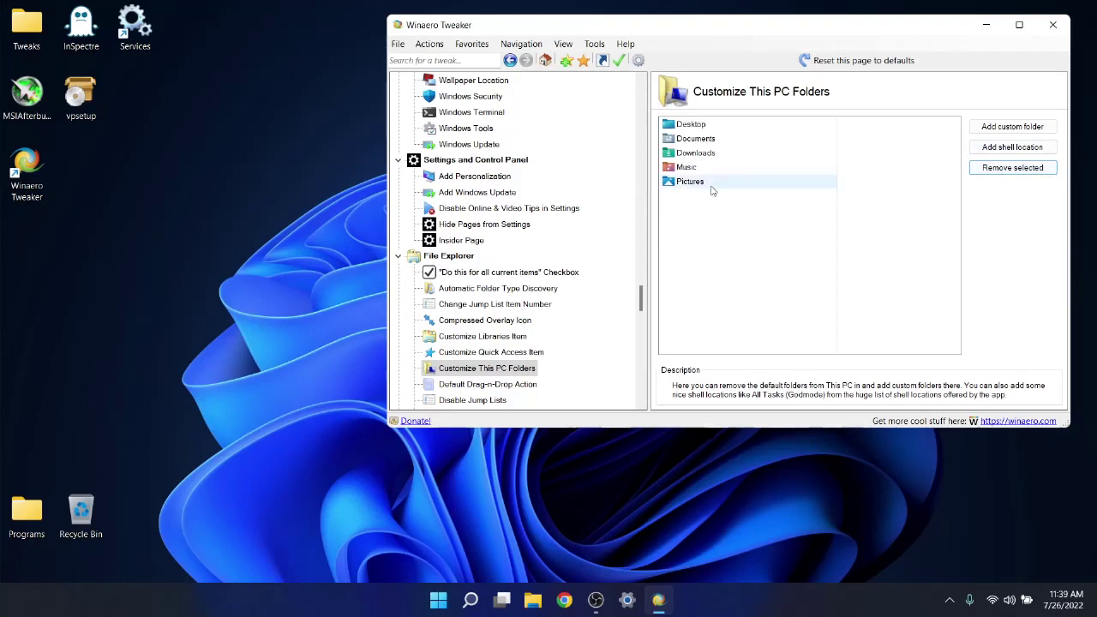
left_click(711, 190)
left_click(1012, 168)
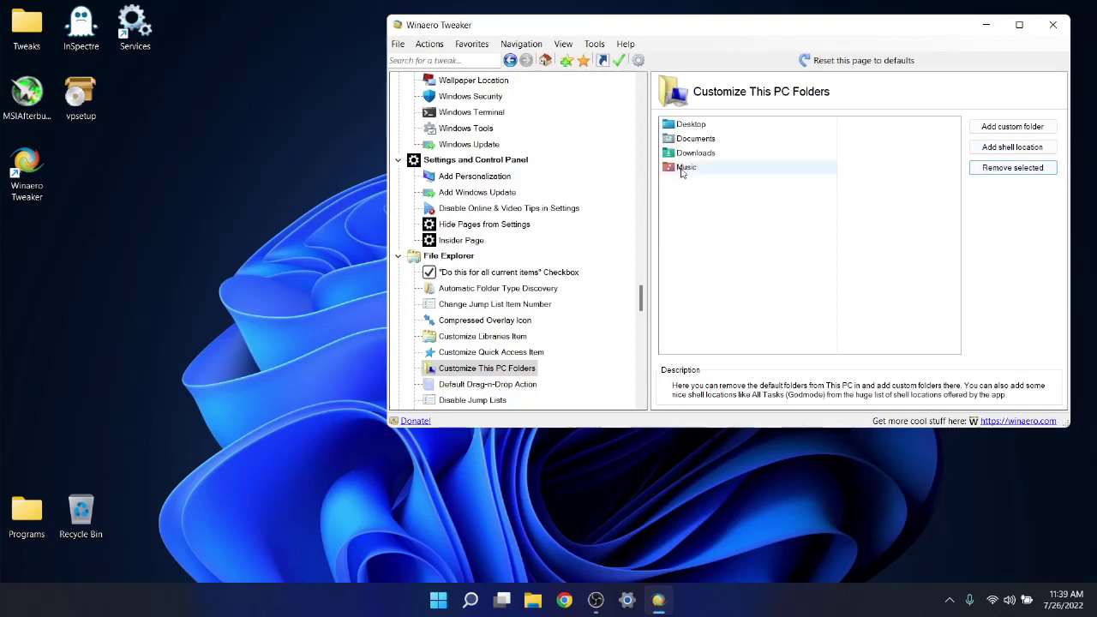
left_click(683, 168)
left_click(1012, 167)
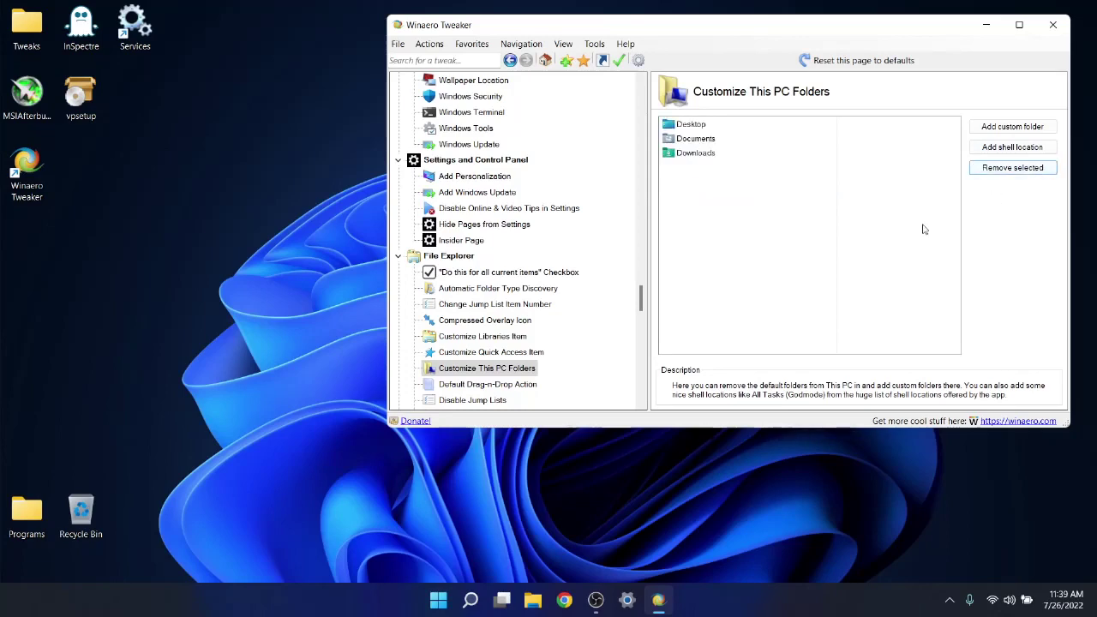
Step: Confirm in File Explorer that This PC shows only Desktop, Documents and Downloads
left_click(532, 600)
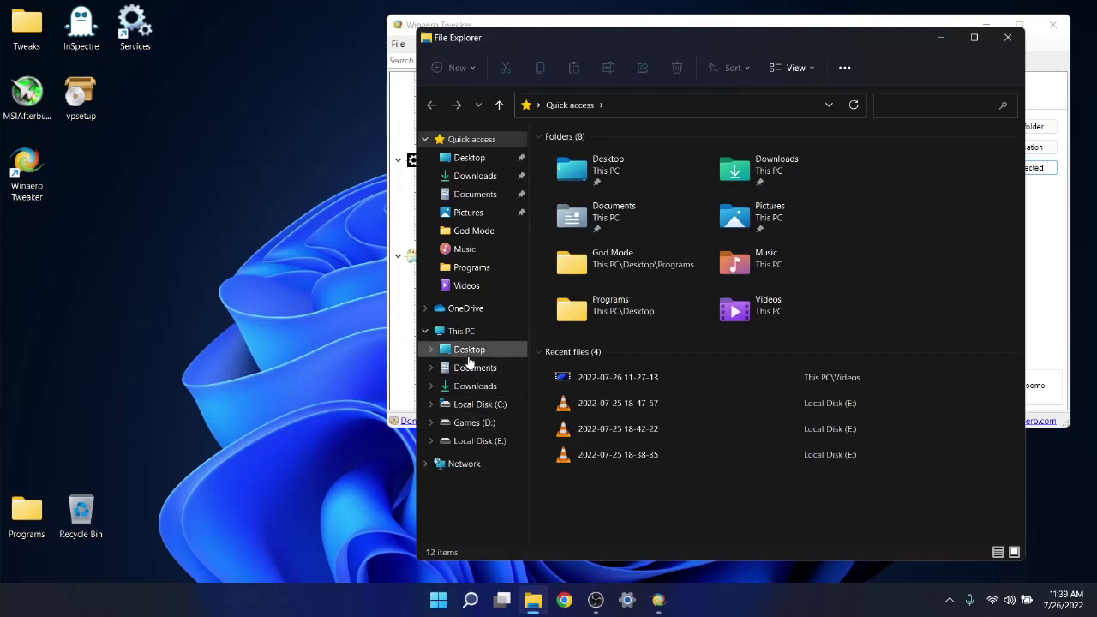
left_click(1008, 37)
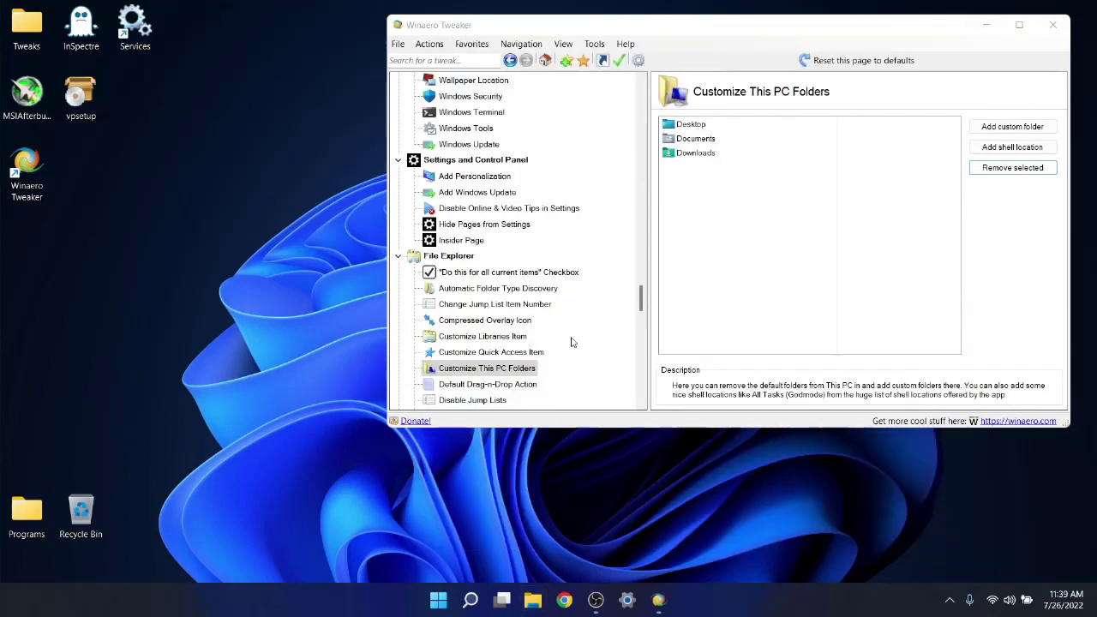
scroll(556, 341, "down", 2)
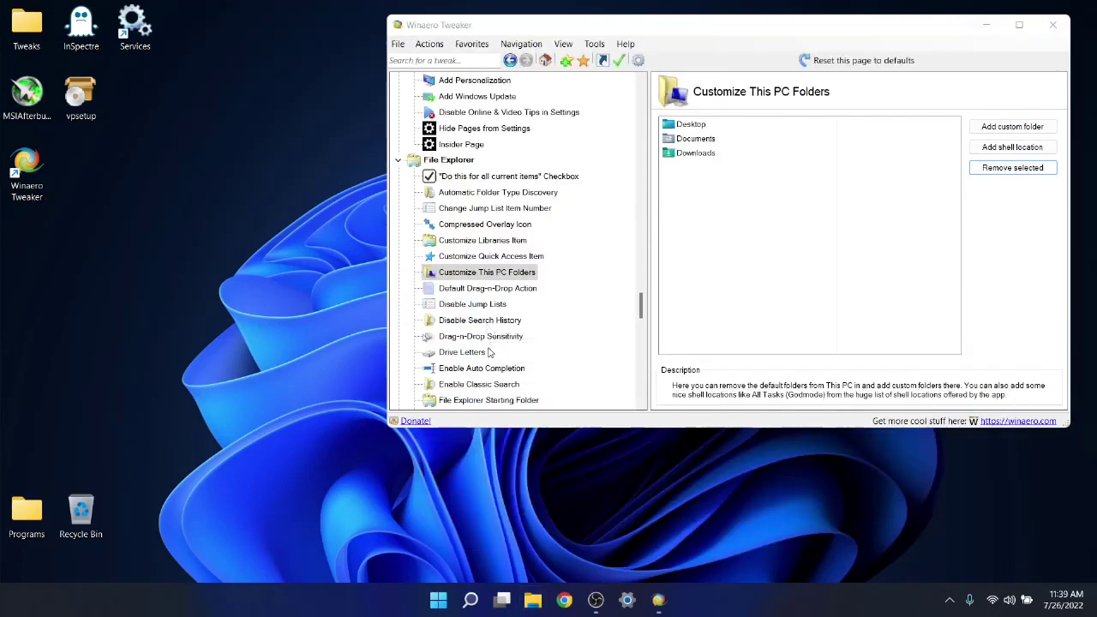
Step: Check which folder File Explorer currently opens to, from the File Explorer Starting Folder page
left_click(477, 400)
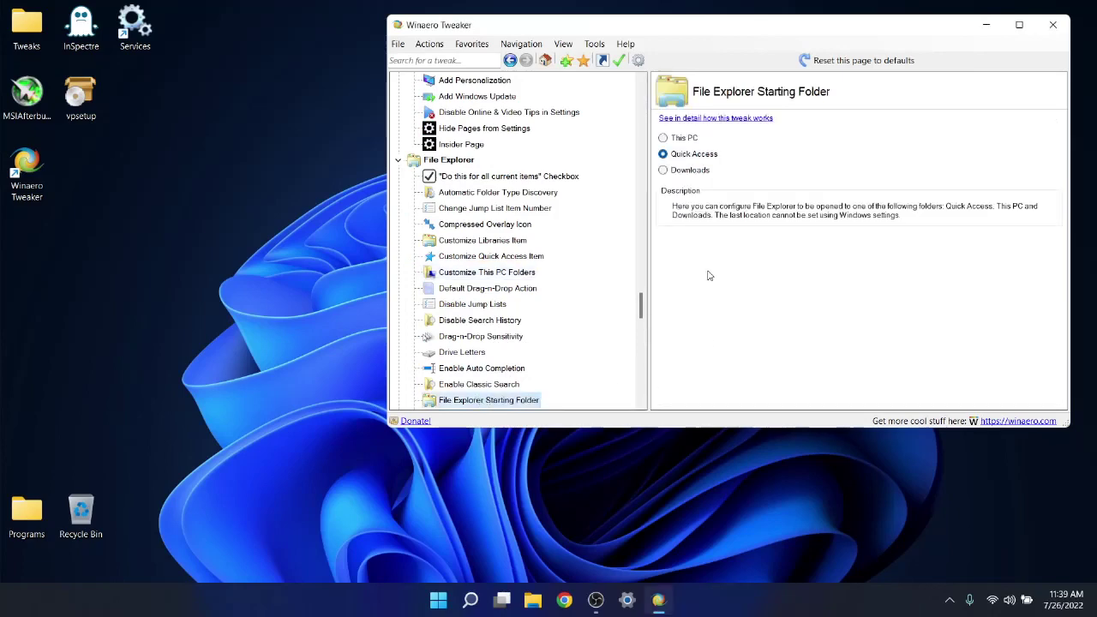
left_click(532, 600)
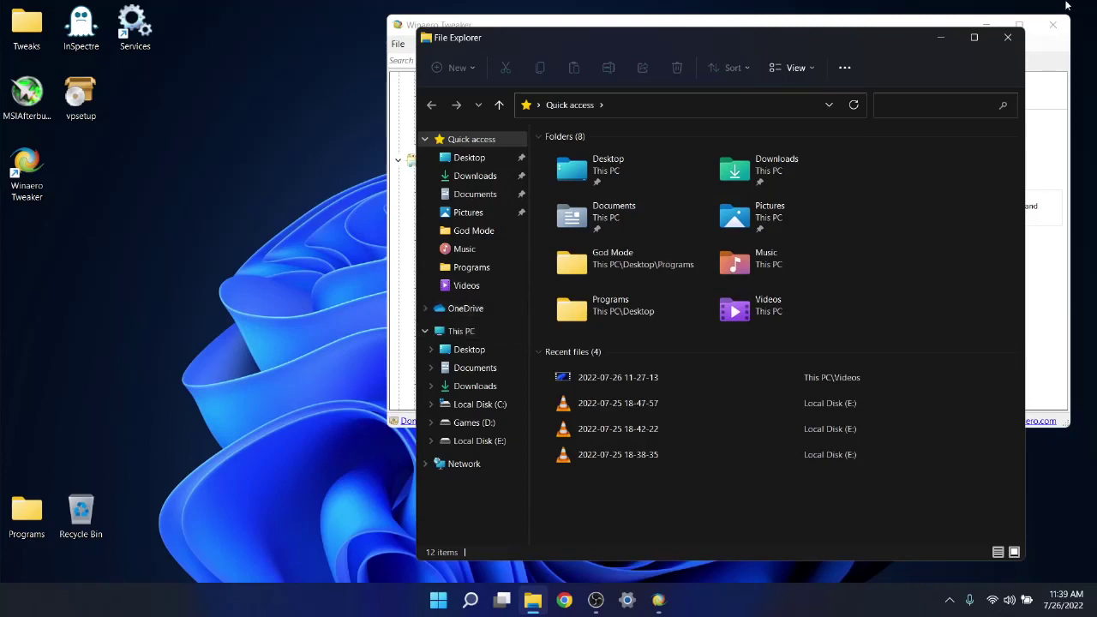
left_click(1009, 37)
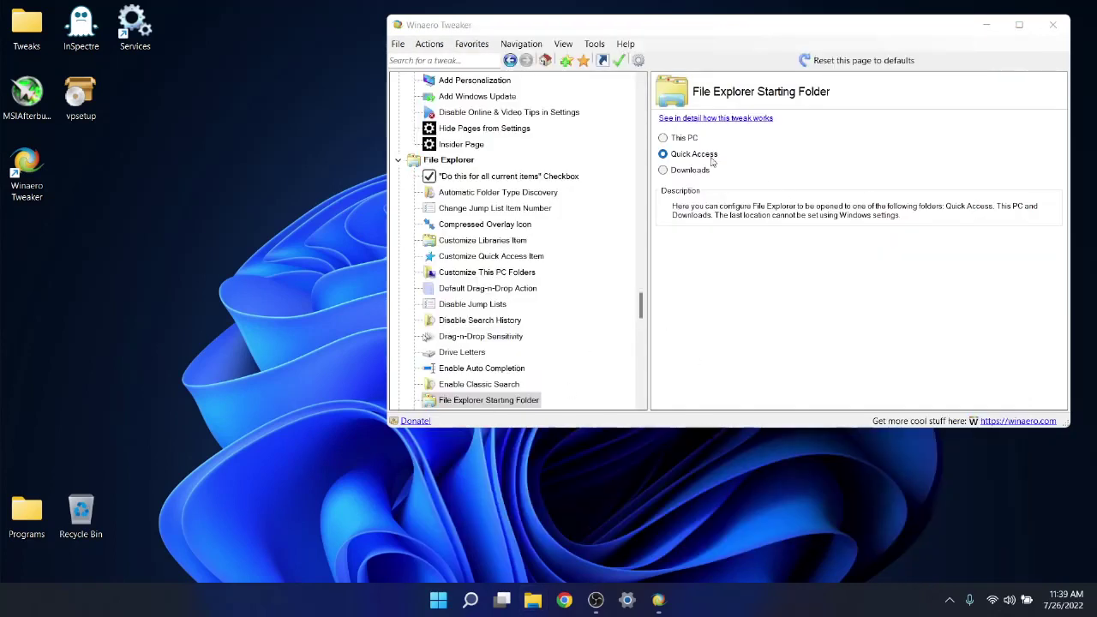
Step: Set File Explorer's starting folder to This PC and verify it in a new window
left_click(687, 140)
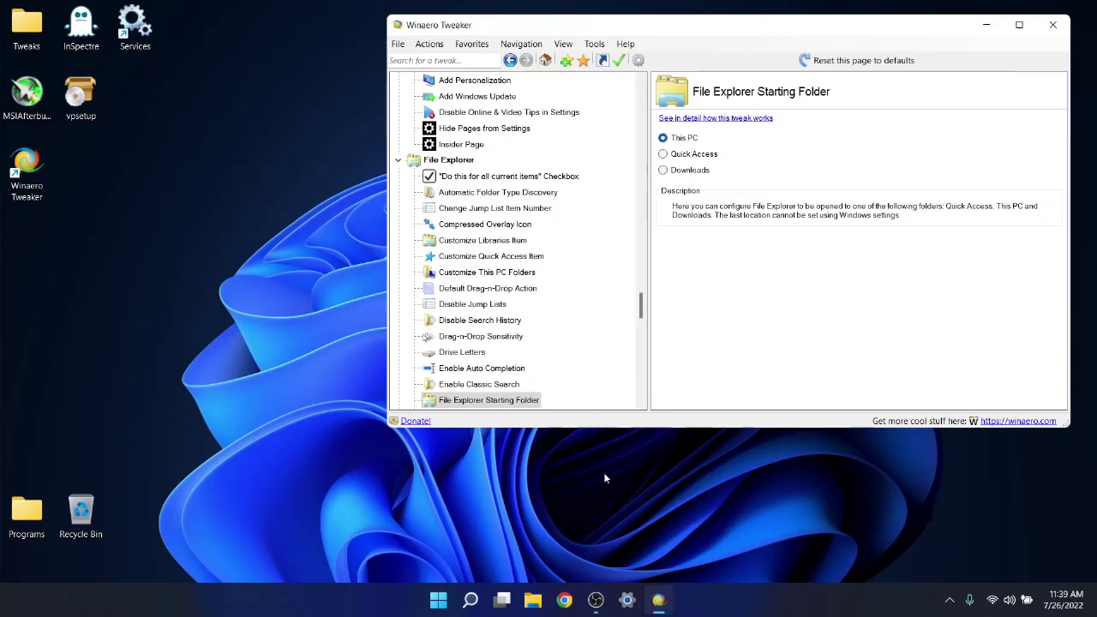
left_click(538, 605)
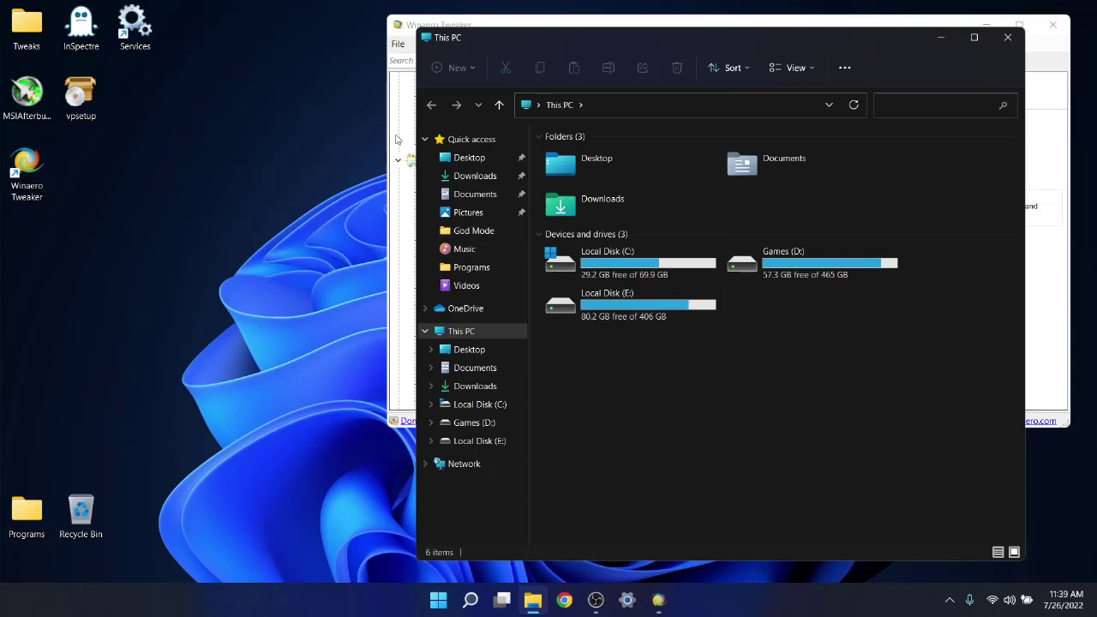
left_click(428, 139)
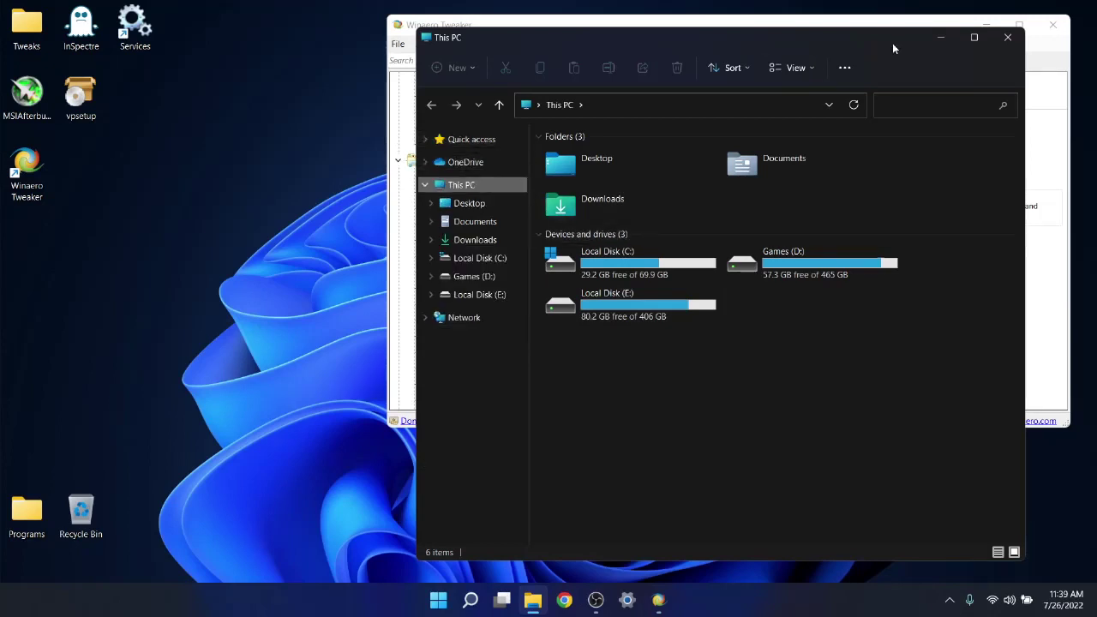
left_click(1008, 37)
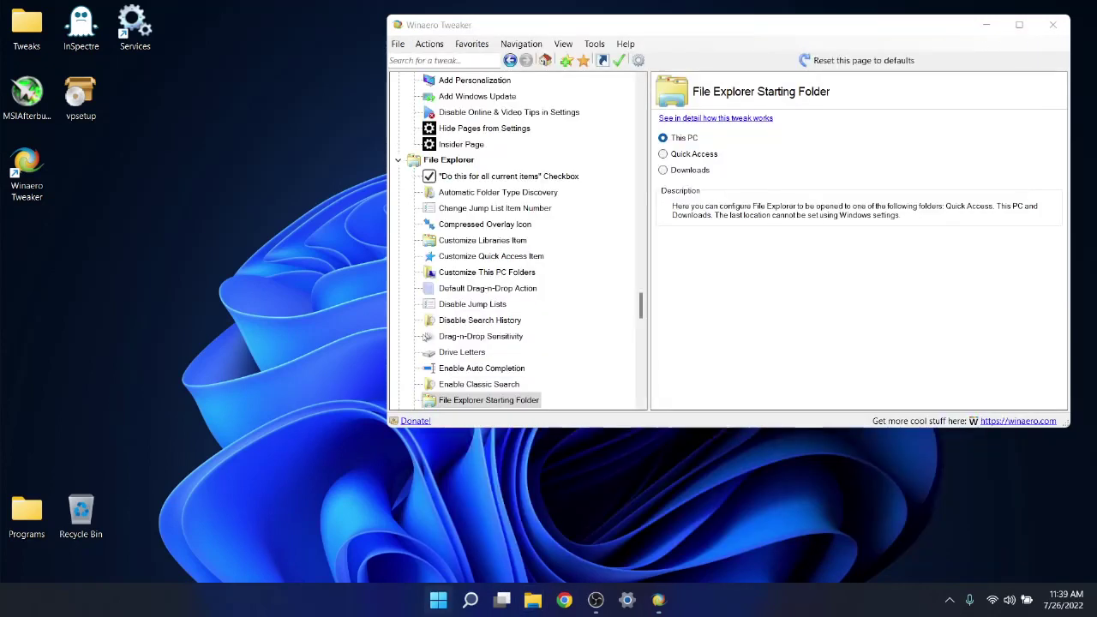
left_click(529, 603)
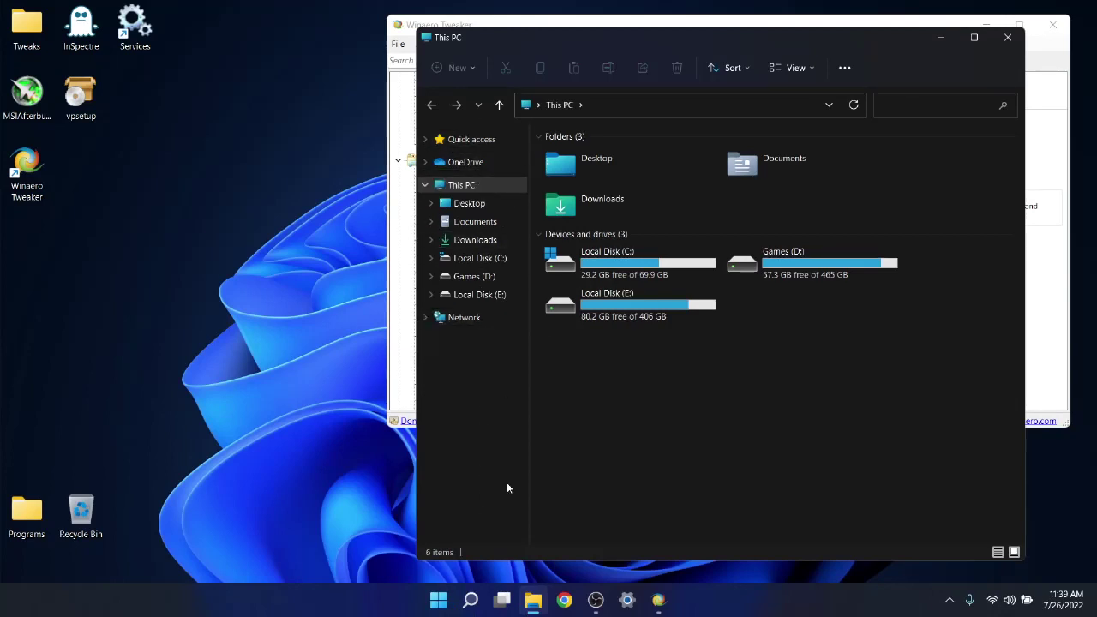
Step: Select Disable UAC and choose 'I'll do it myself later' for the reboot
left_click(1003, 39)
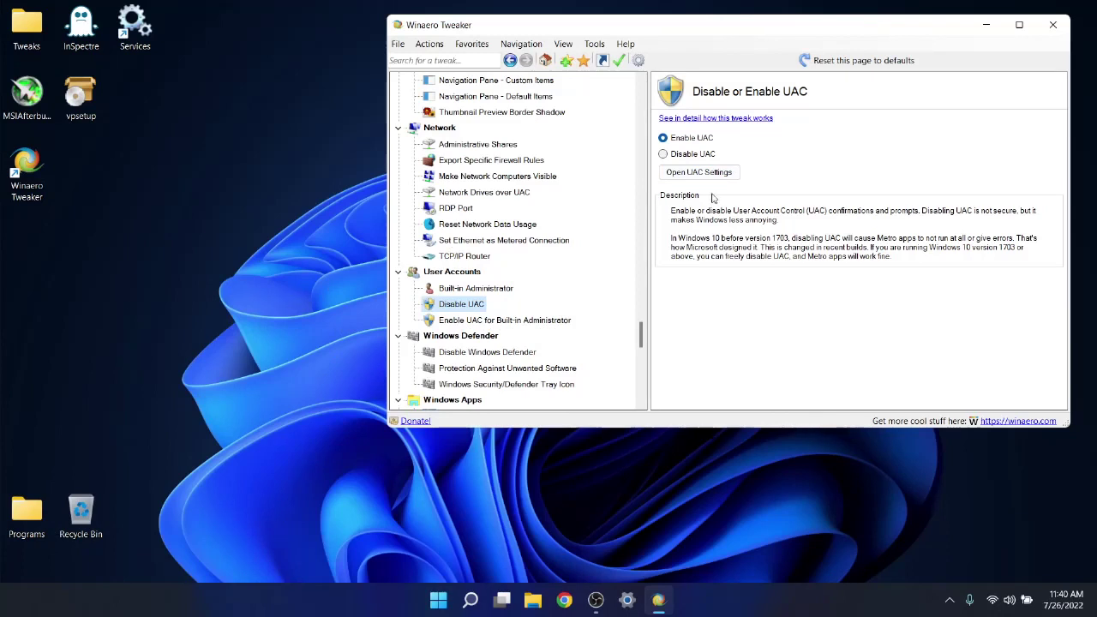
left_click(706, 154)
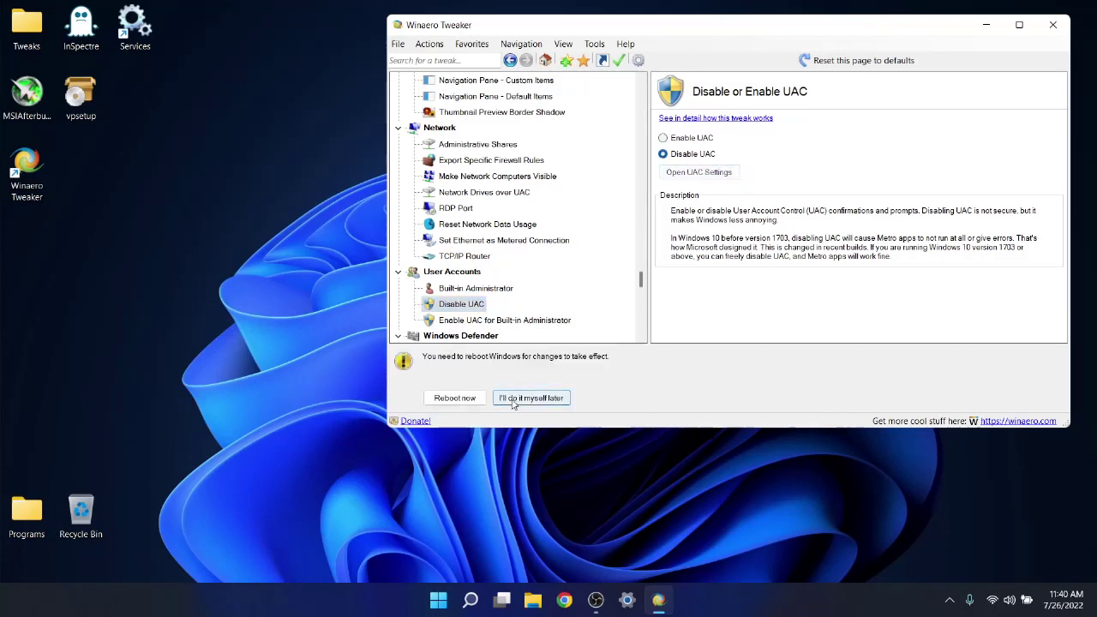
left_click(512, 398)
scroll(530, 328, "down", 6)
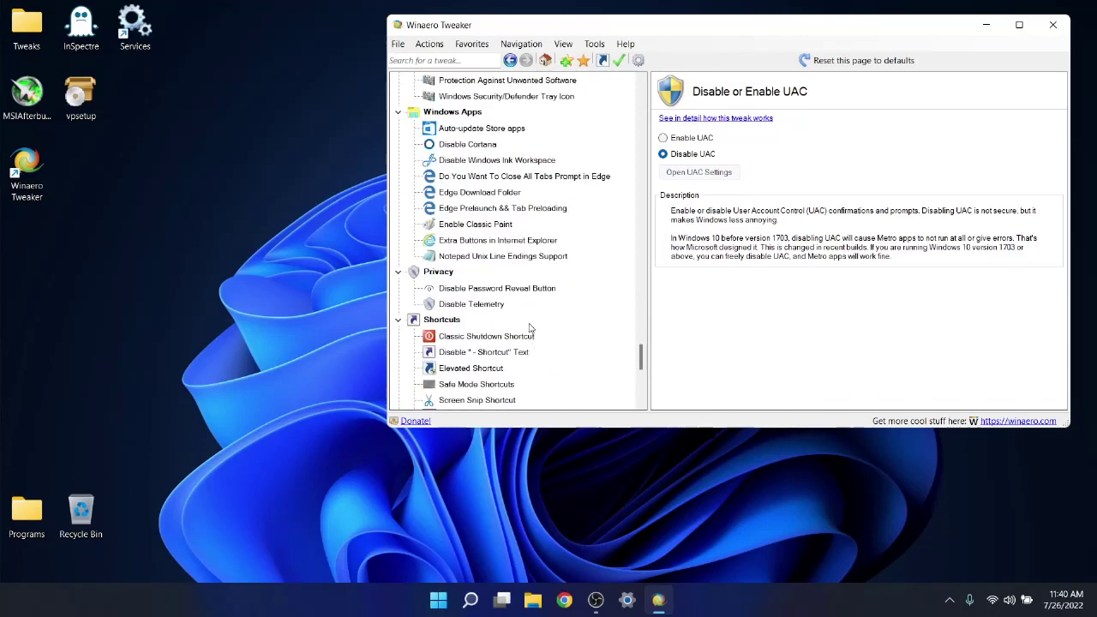
Step: Tick the Disable " - Shortcut" Text option under Shortcuts
scroll(506, 319, "down", 1)
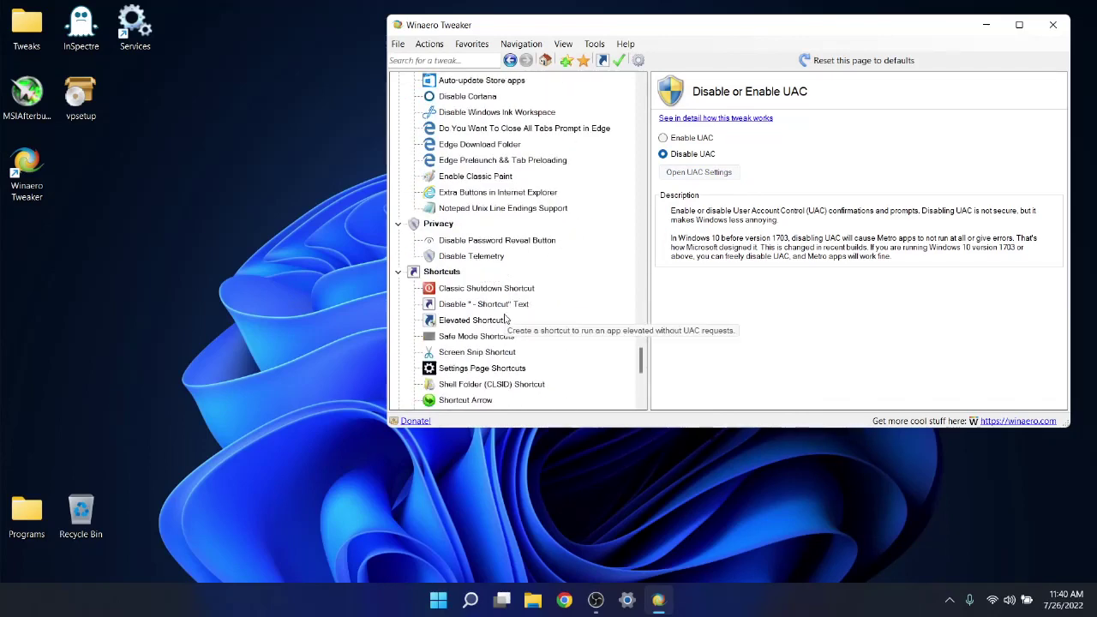
scroll(505, 319, "down", 1)
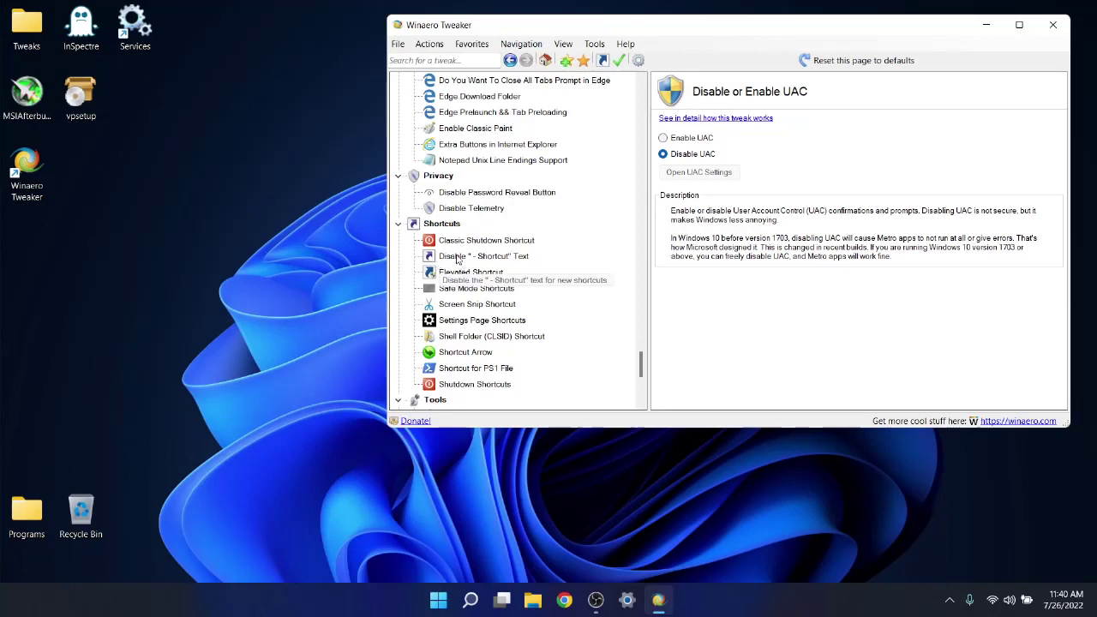
left_click(457, 260)
left_click(723, 137)
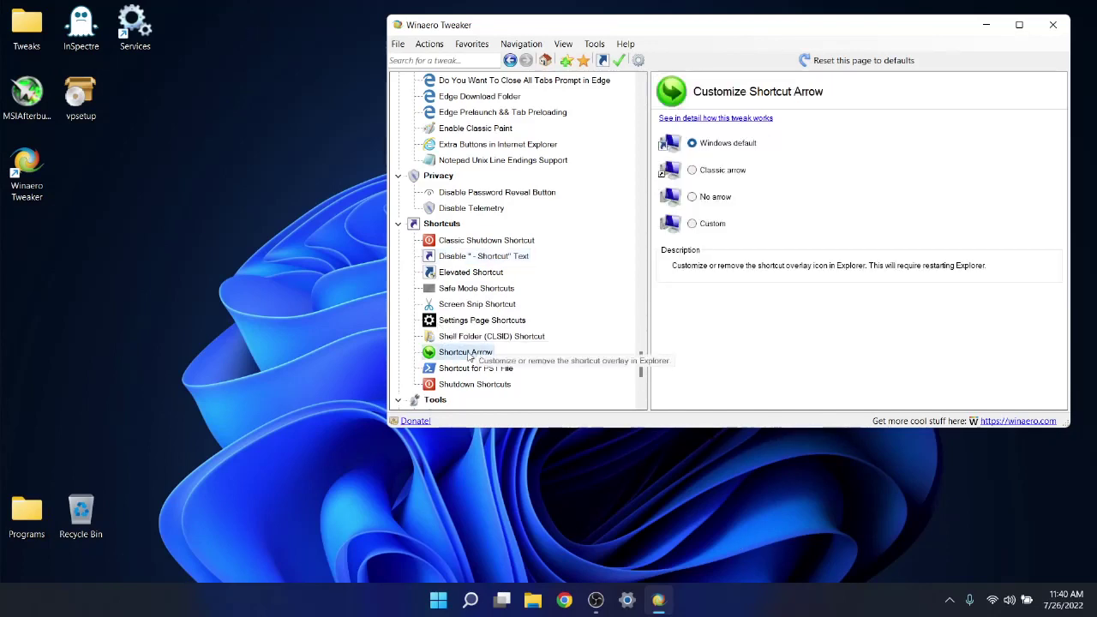
Step: Set the shortcut arrow to 'No arrow' and defer restarting Explorer
left_click(713, 199)
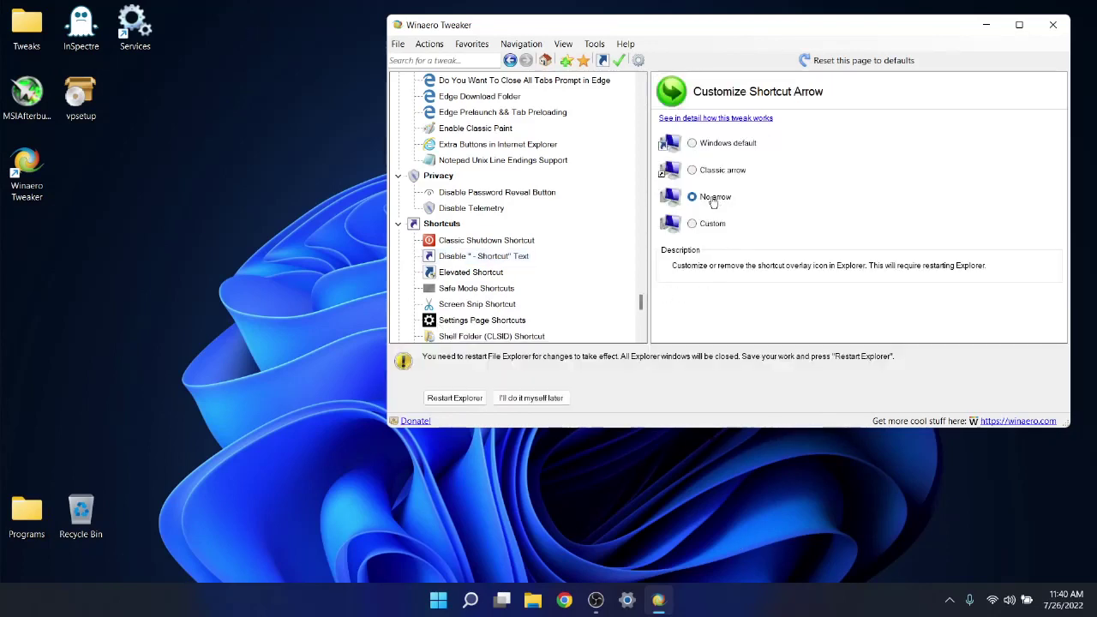
left_click(534, 399)
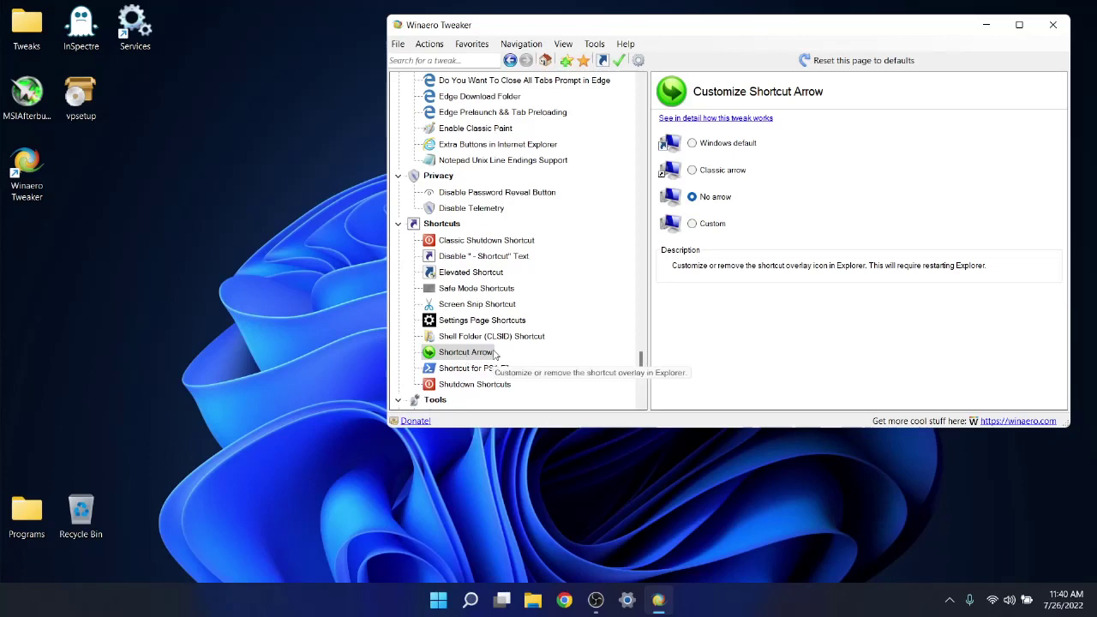
scroll(465, 324, "down", 3)
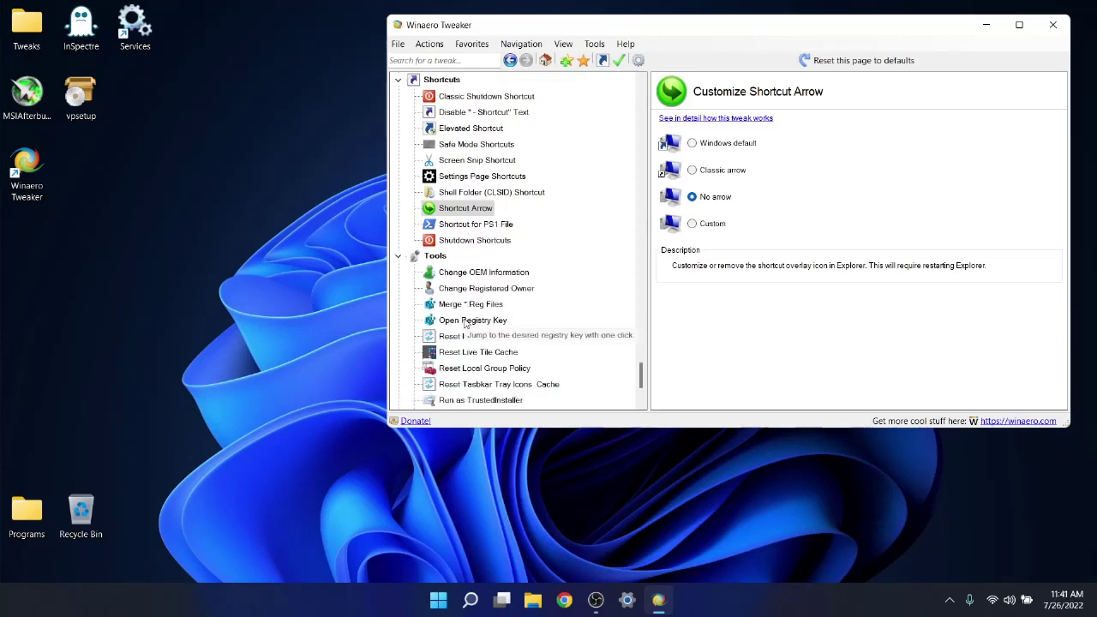